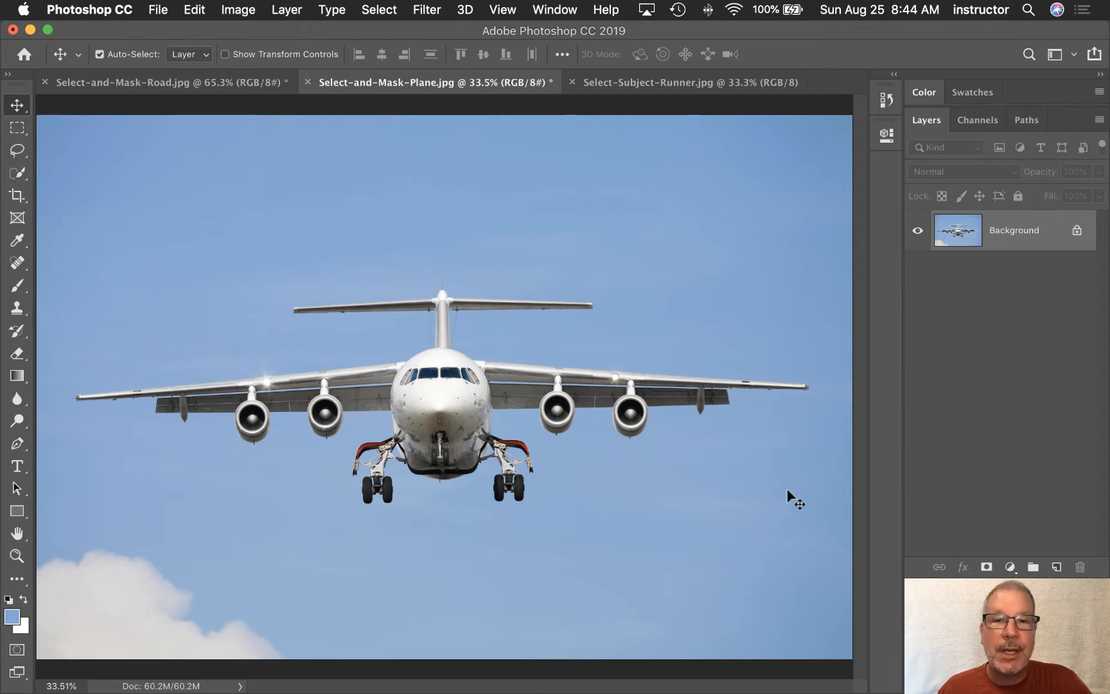
Look over the road and plane images, and open Select-and-Mask-Plane.jpg in the Select and Mask workspace.
left_click(144, 82)
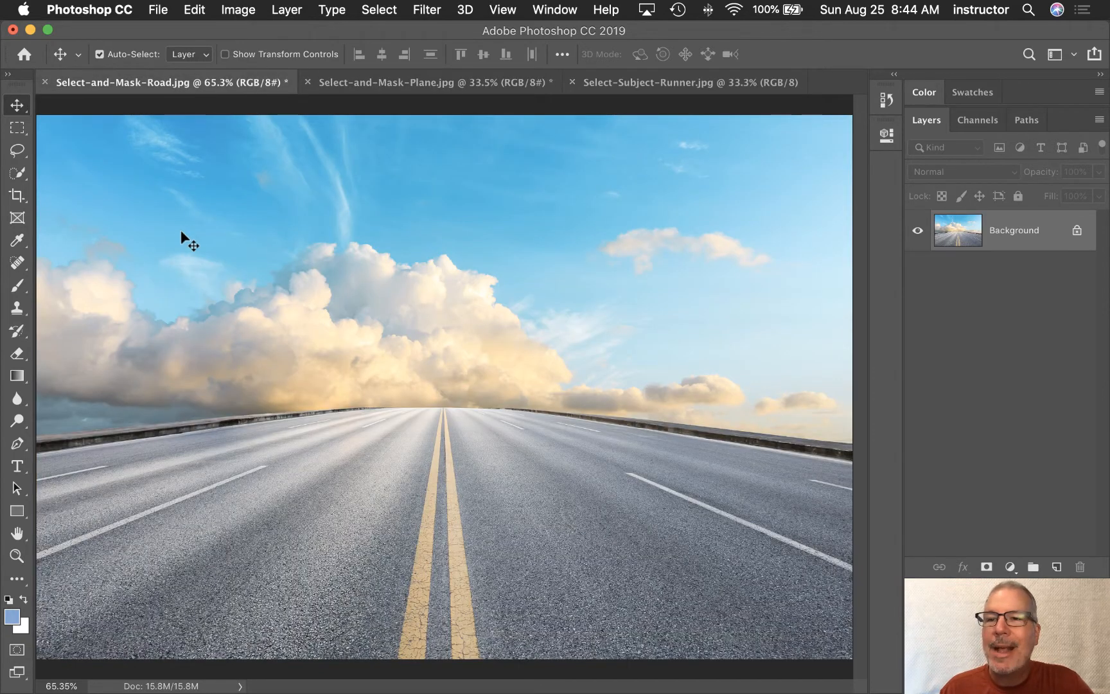
left_click(436, 84)
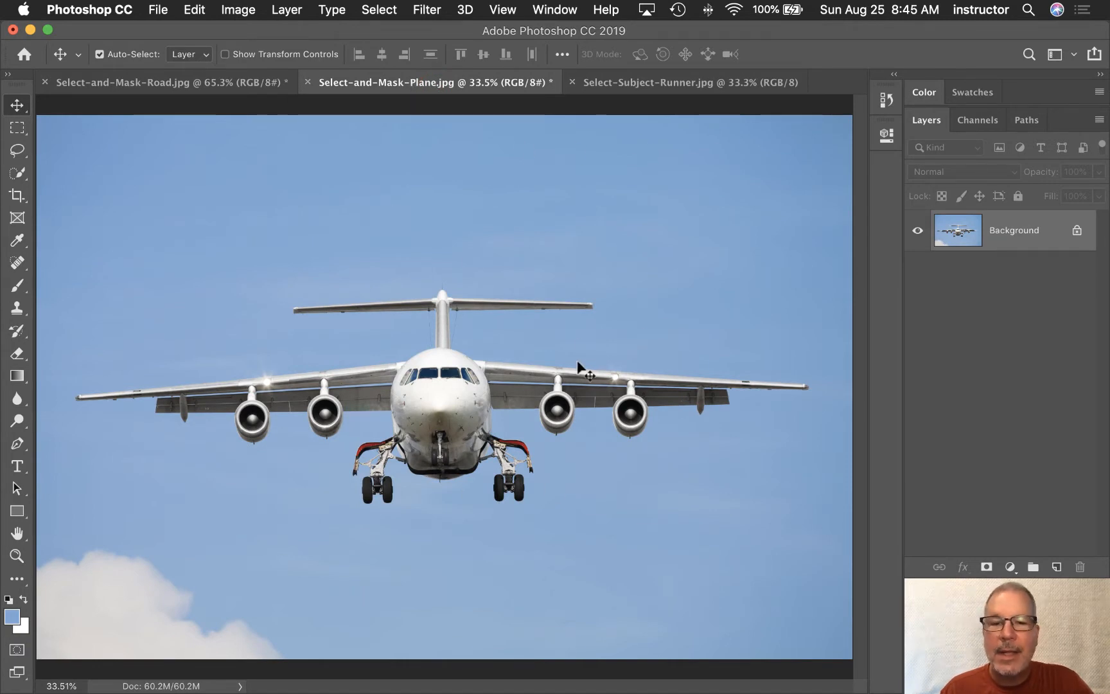
left_click(379, 9)
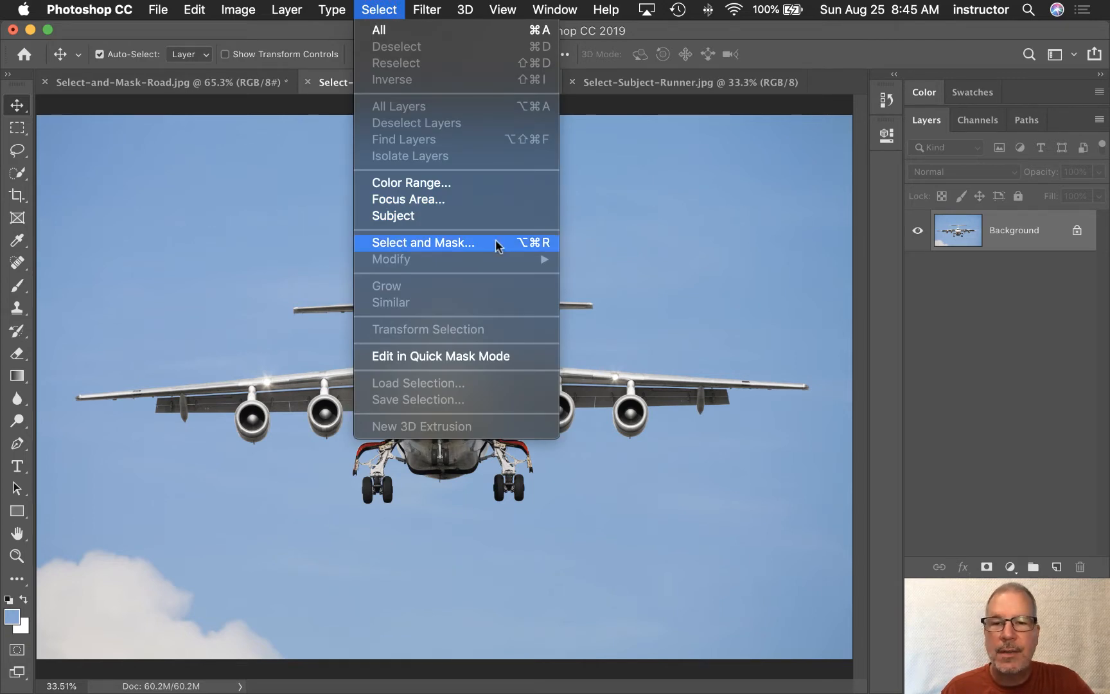
left_click(302, 217)
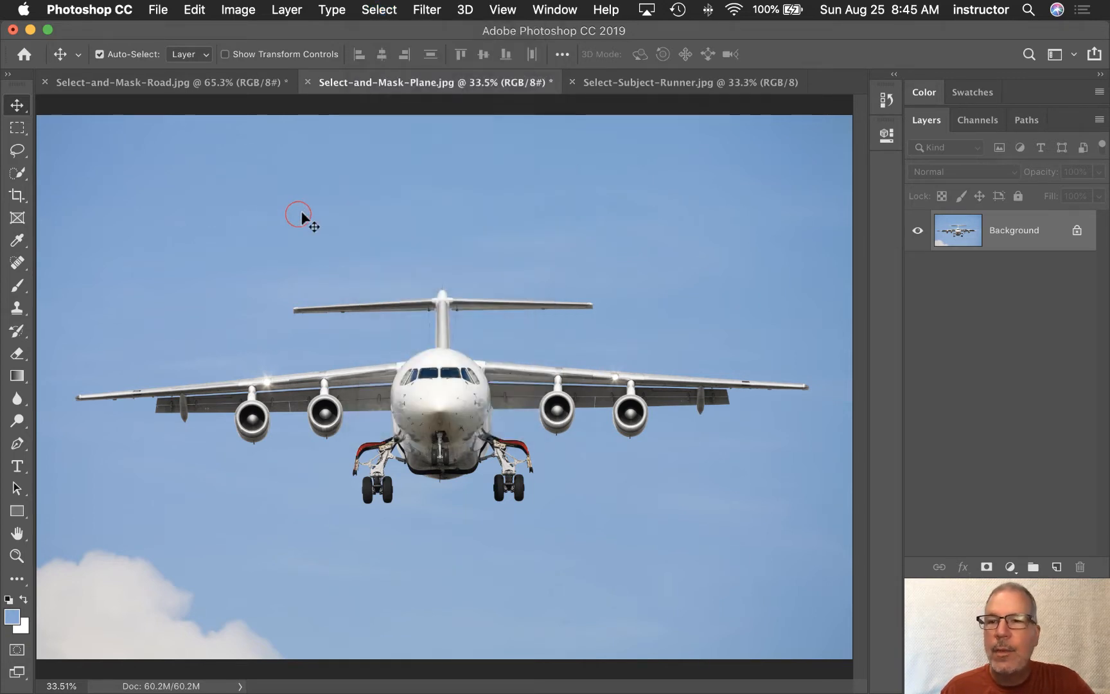
left_click(16, 130)
left_click(18, 151)
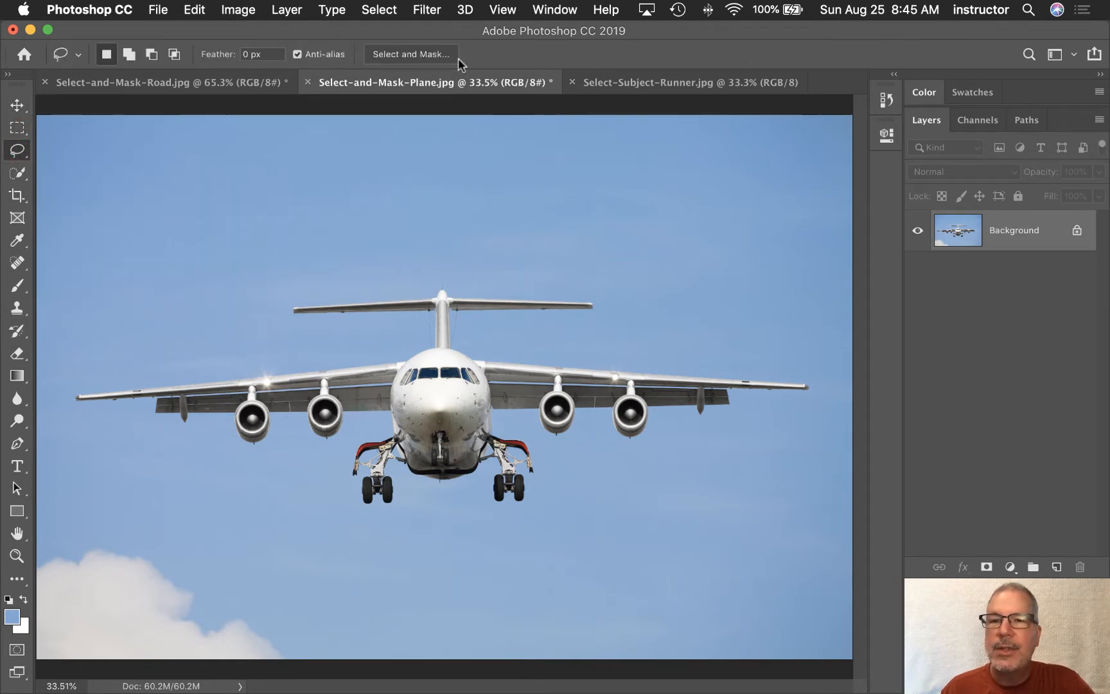
left_click(426, 54)
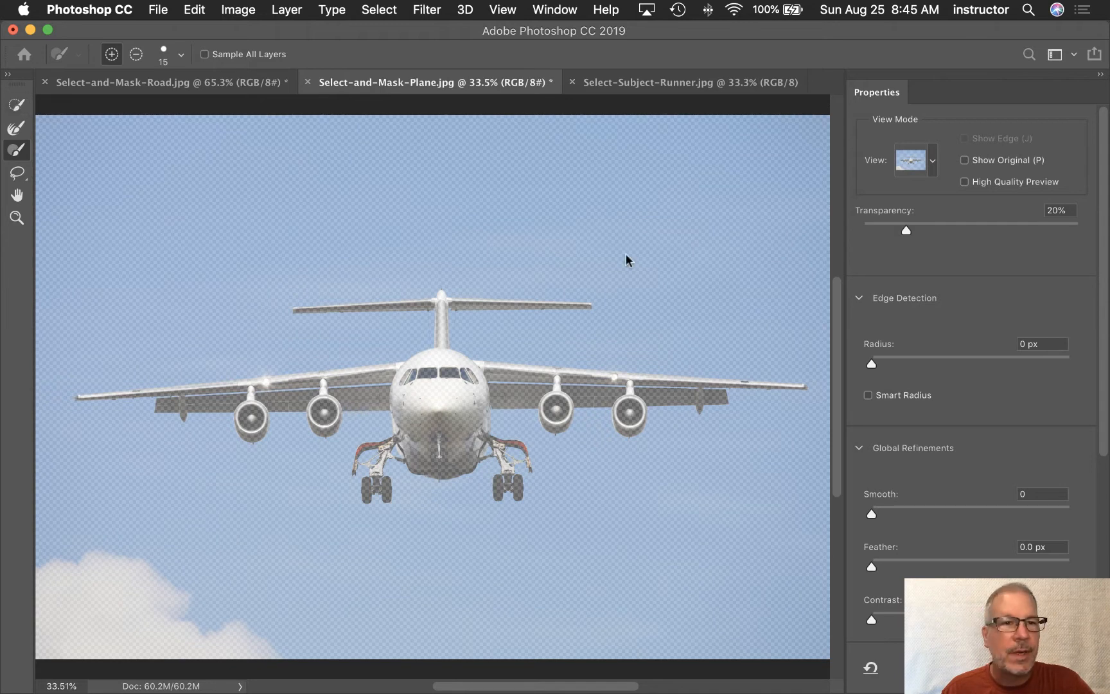
Preview the masked areas with the Overlay view mode and set its opacity to 78%.
scroll(944, 322, "down", 5)
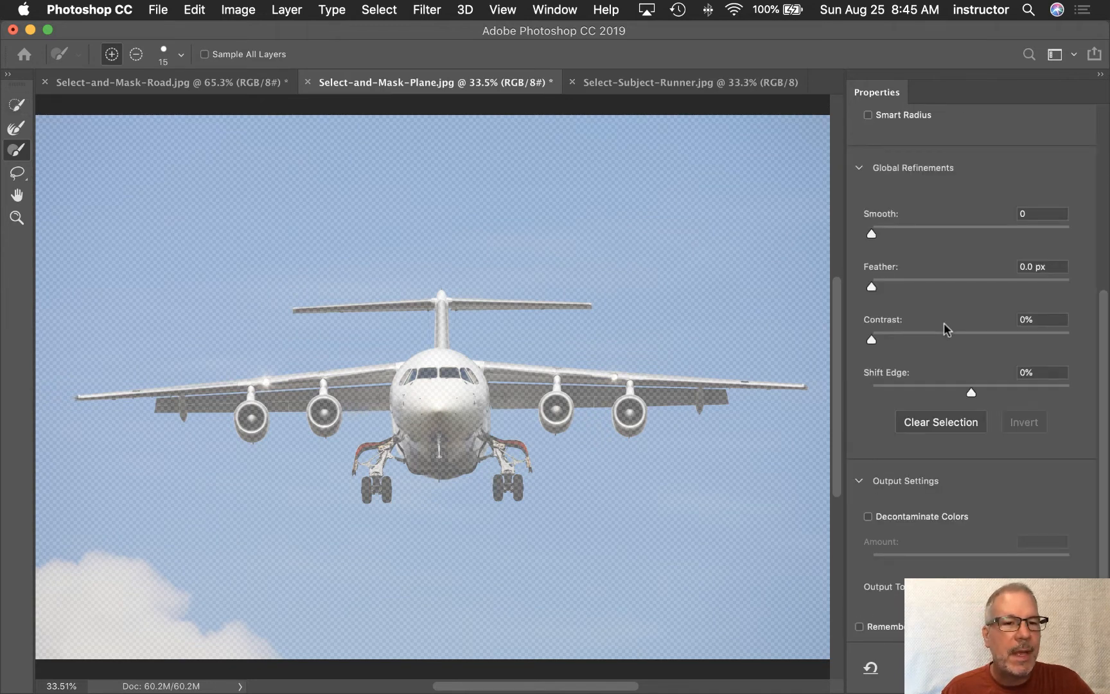
scroll(944, 323, "up", 5)
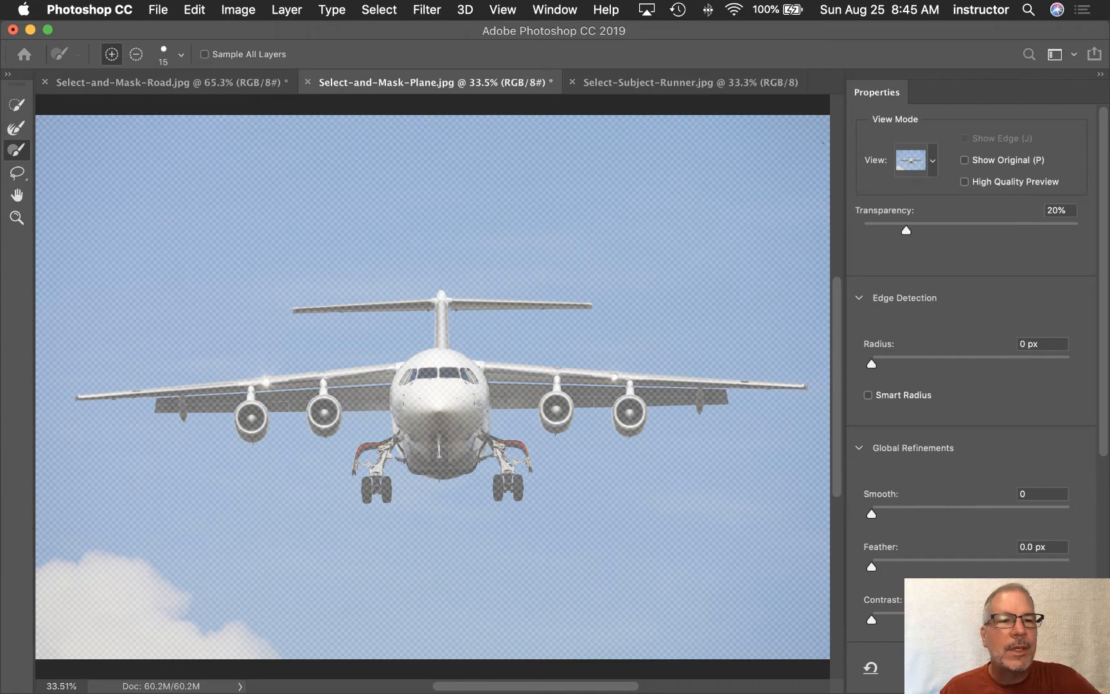
left_click(932, 165)
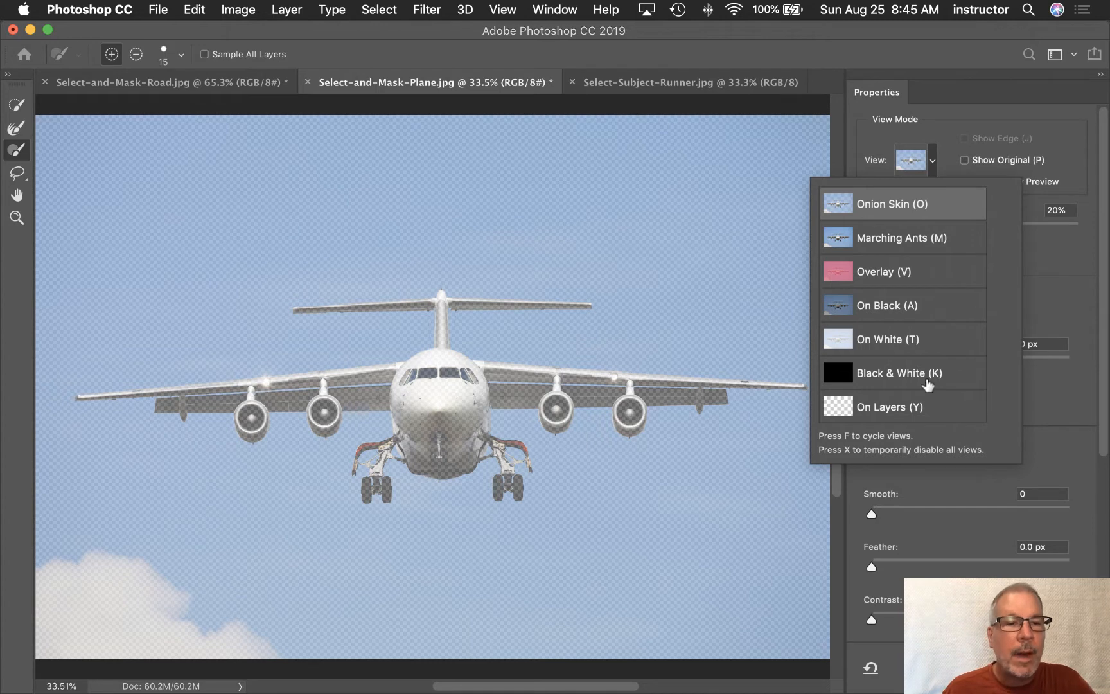
left_click(842, 275)
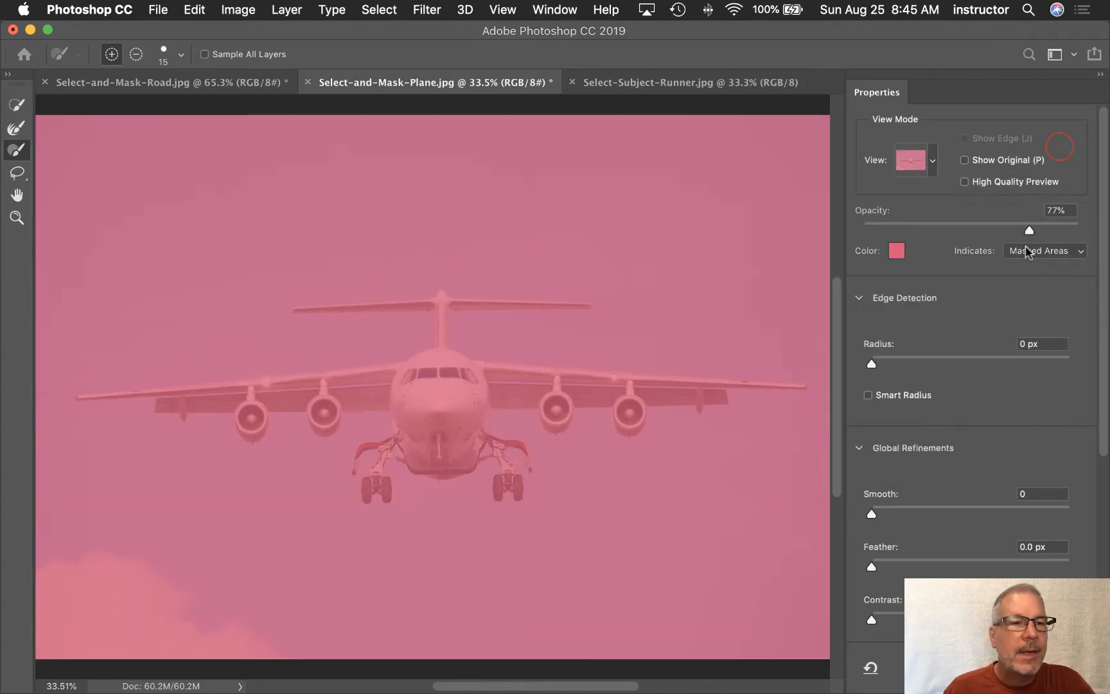
mouse_move(1028, 229)
left_mouse_down()
mouse_move(917, 226)
mouse_move(1088, 238)
mouse_move(1032, 231)
left_mouse_up()
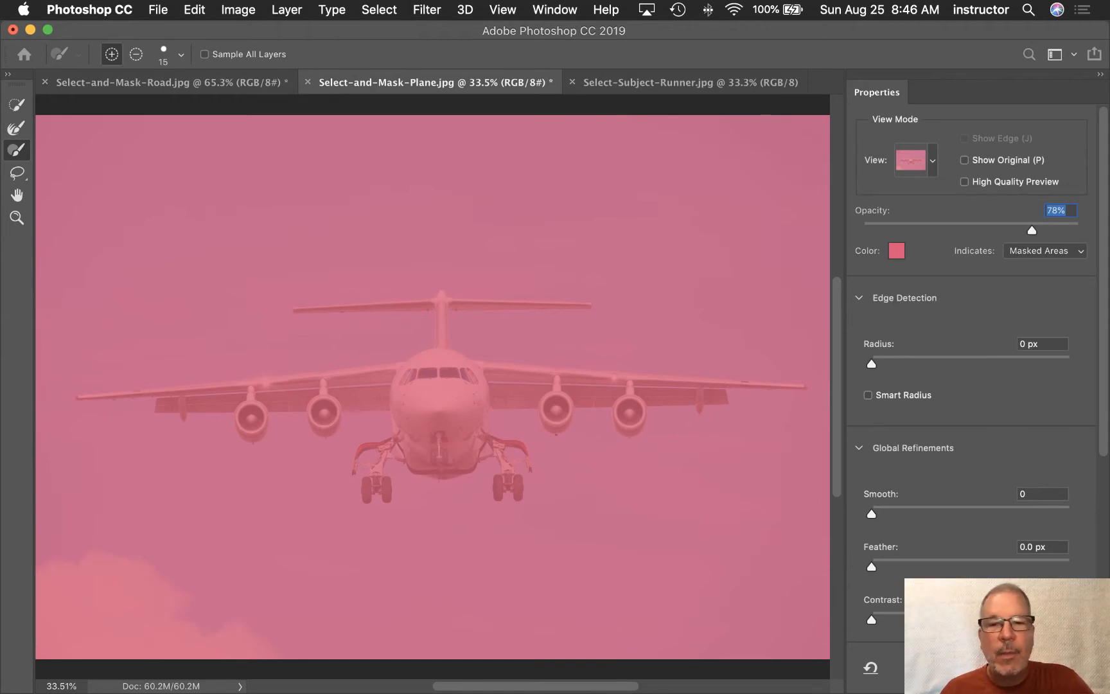
left_click(896, 253)
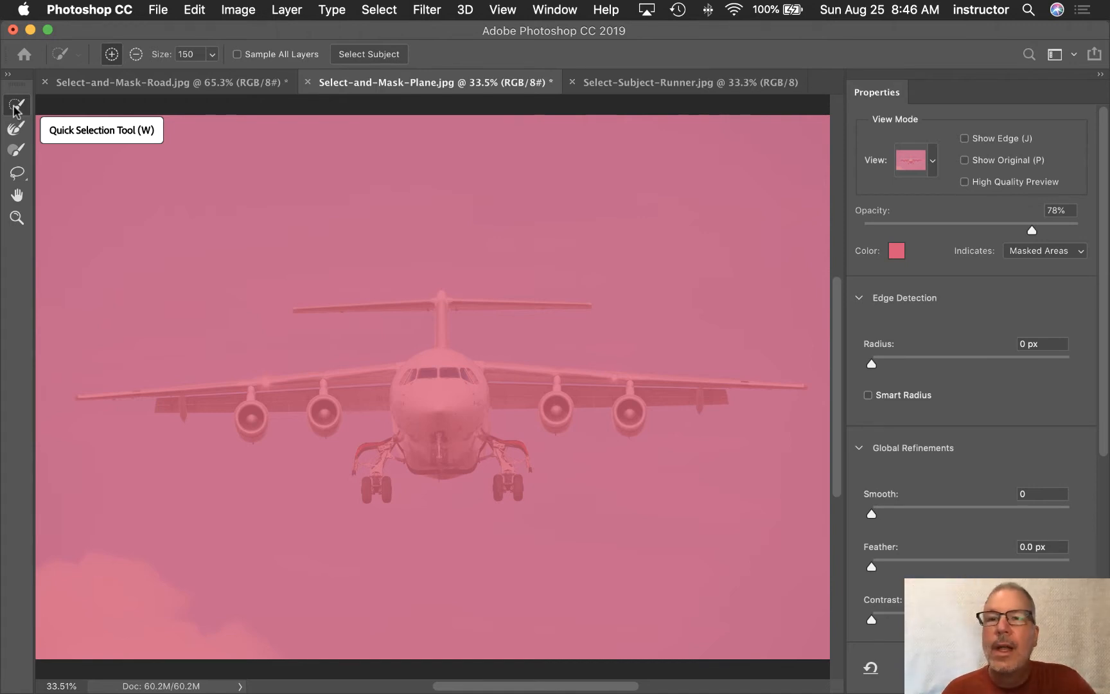
Select the airplane automatically with Select Subject and examine the result around the right-hand landing gear.
left_click(364, 54)
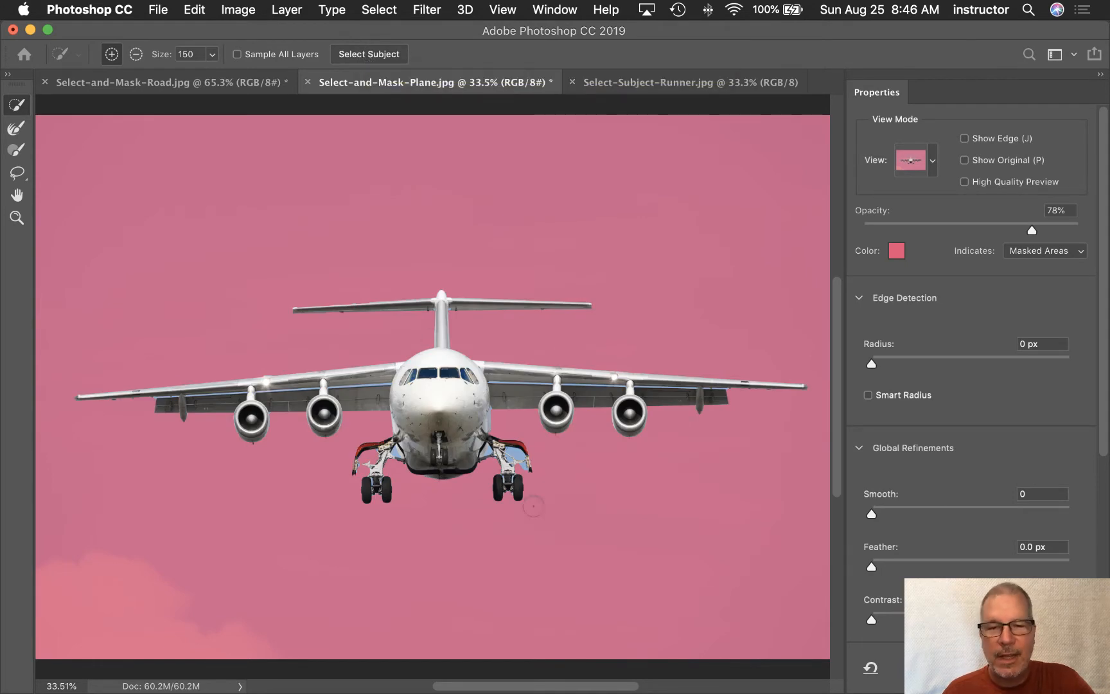
key("super+plus")
key("super+plus")
key("super+plus")
mouse_move(624, 506)
left_mouse_down()
mouse_move(530, 293)
mouse_move(501, 290)
left_mouse_up()
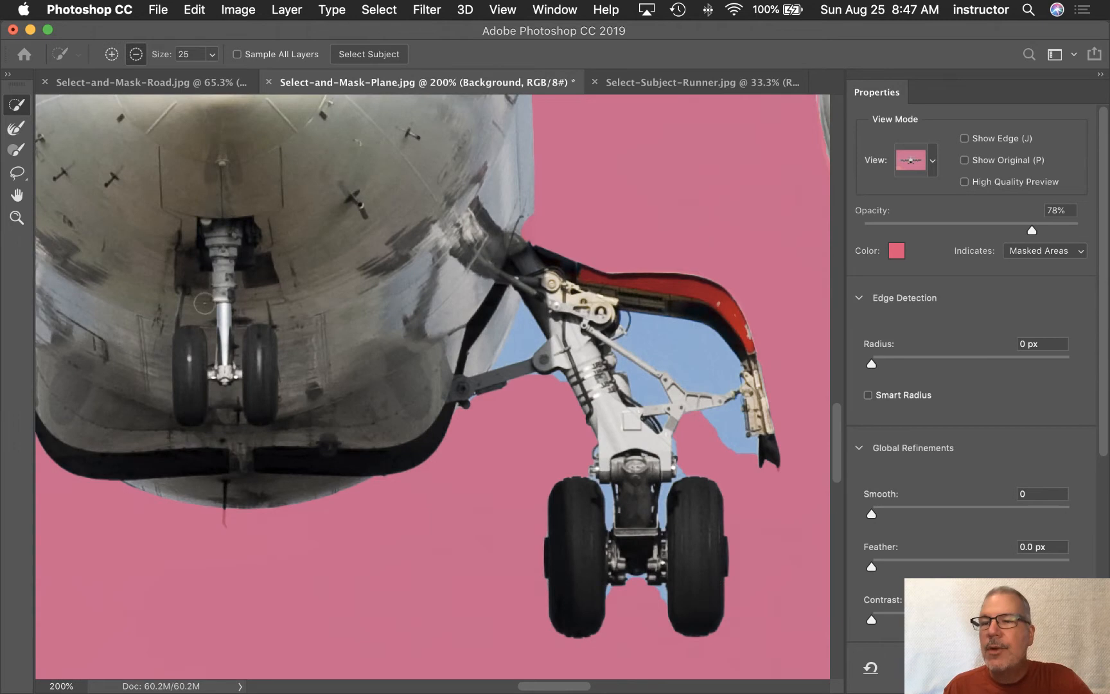
Remove the sky enclosed by the right-hand landing gear's struts and red door using the Refine Edge Brush at size 100.
left_click(17, 129)
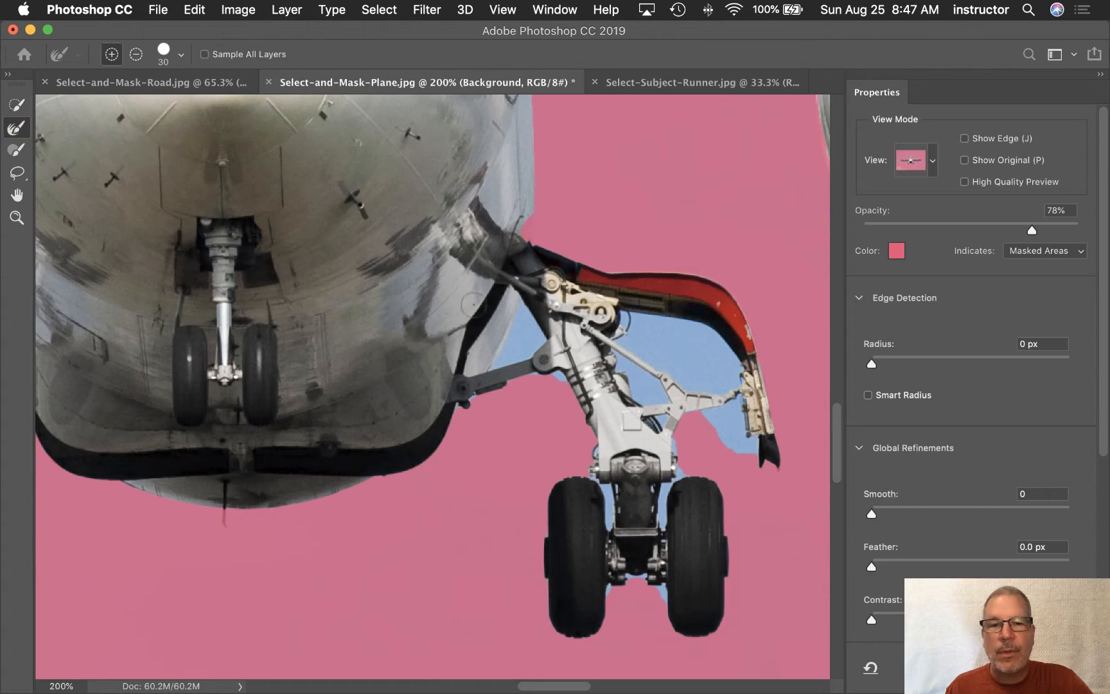
key("bracketright")
key("bracketright")
key("bracketright")
key("bracketright")
key("bracketright")
key("bracketright")
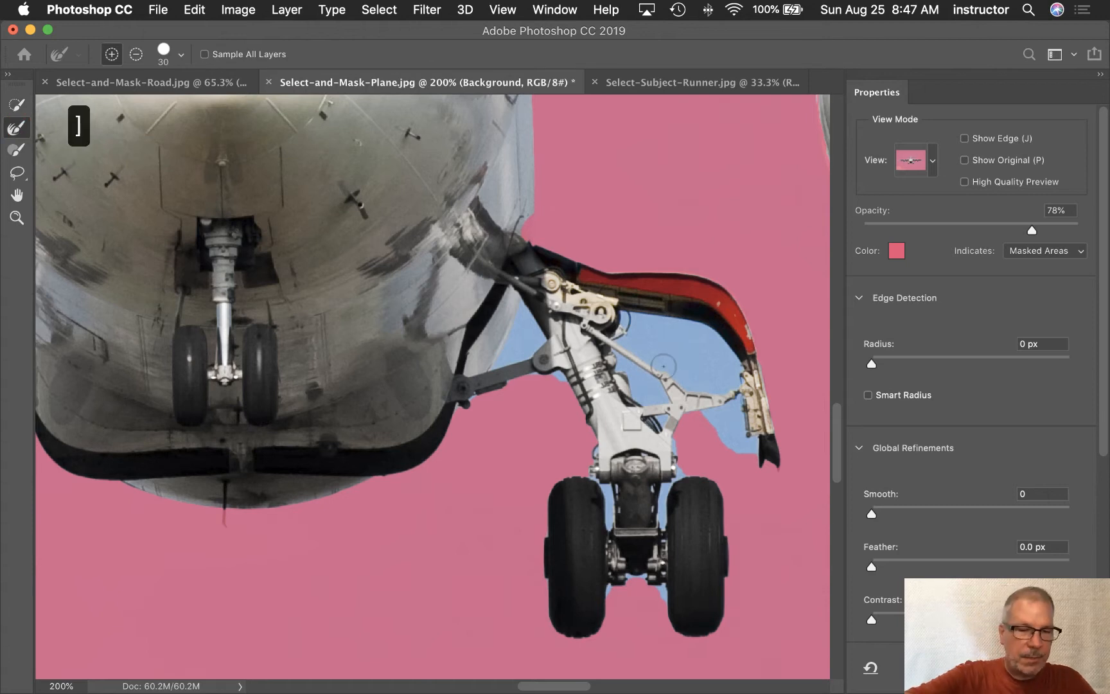
key("bracketright")
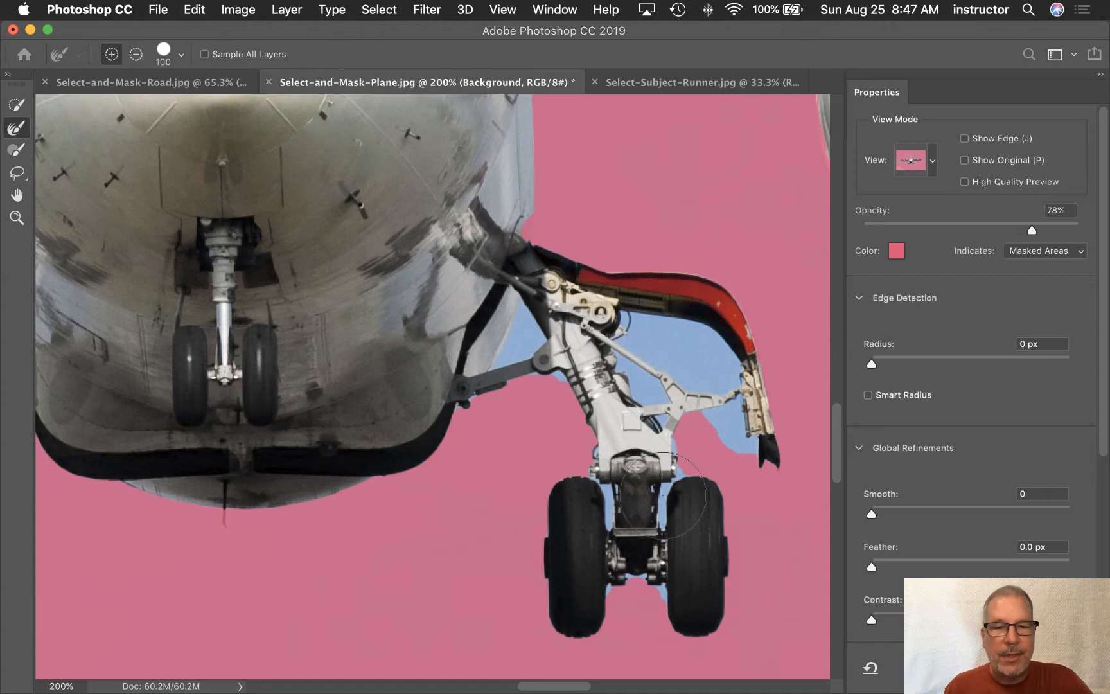
mouse_move(734, 463)
left_mouse_down()
mouse_move(697, 350)
mouse_move(643, 325)
mouse_move(636, 335)
left_mouse_up()
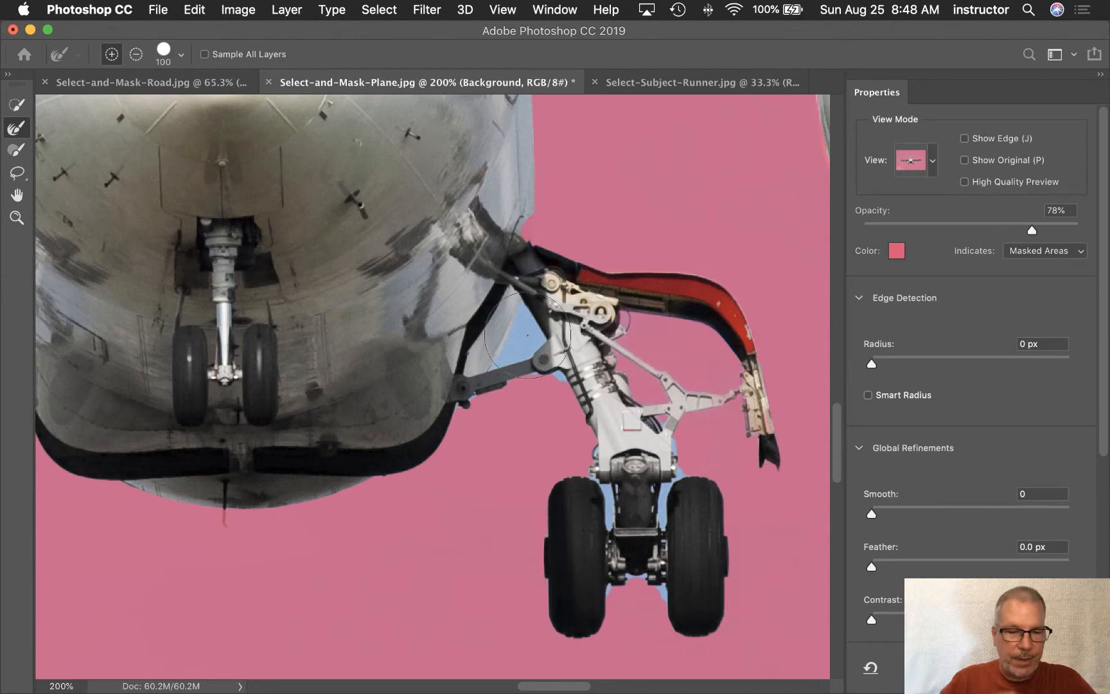
Clear the sky between the fuselage and the right-hand landing gear strut using the Refine Edge Brush at size 70.
key("bracketleft")
key("bracketleft")
key("bracketleft")
left_click_drag(528, 328, 512, 344)
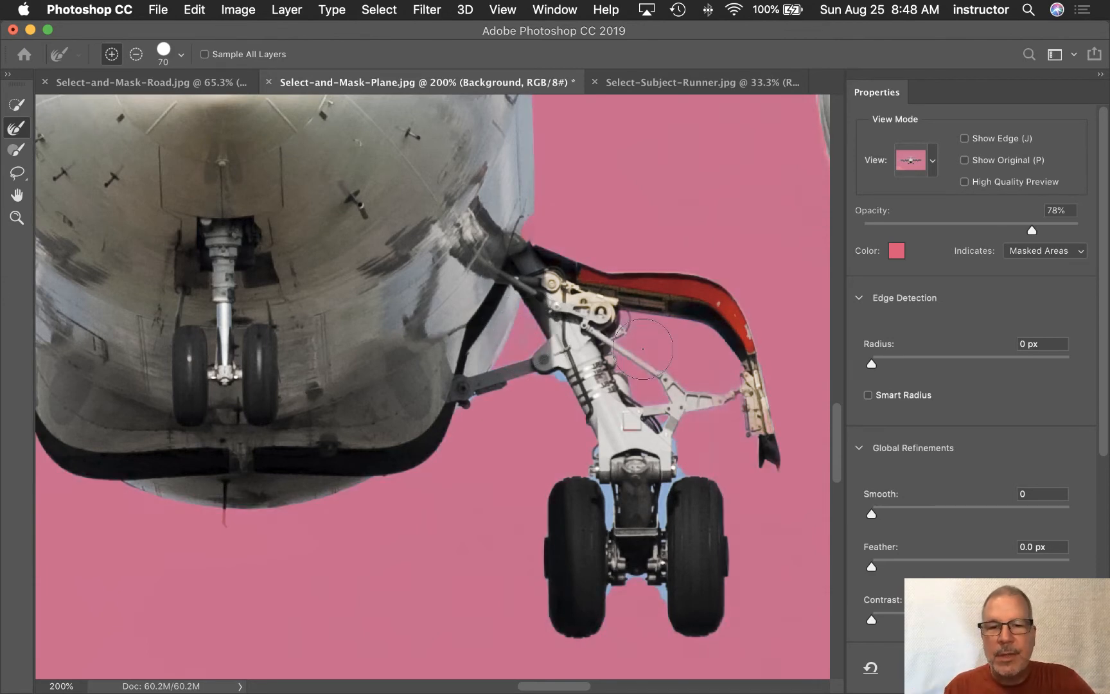
left_click(543, 373)
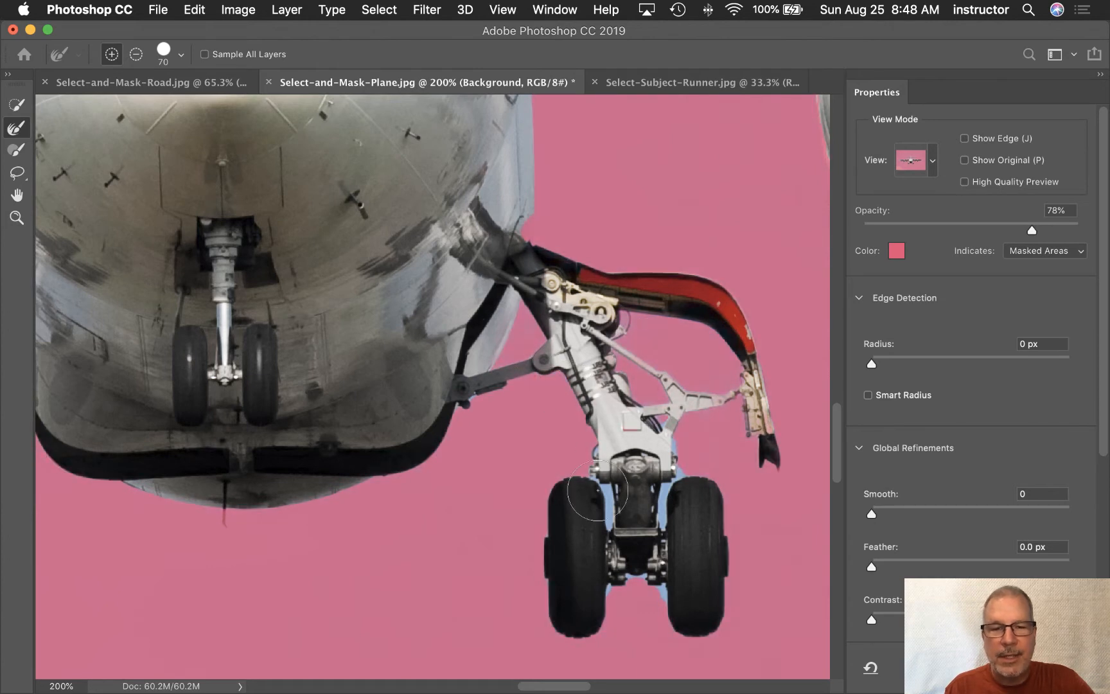
Remove the leftover sky between and around the right-hand landing gear wheels using the Refine Edge Brush at size 40.
key("bracketleft")
key("bracketleft")
key("bracketleft")
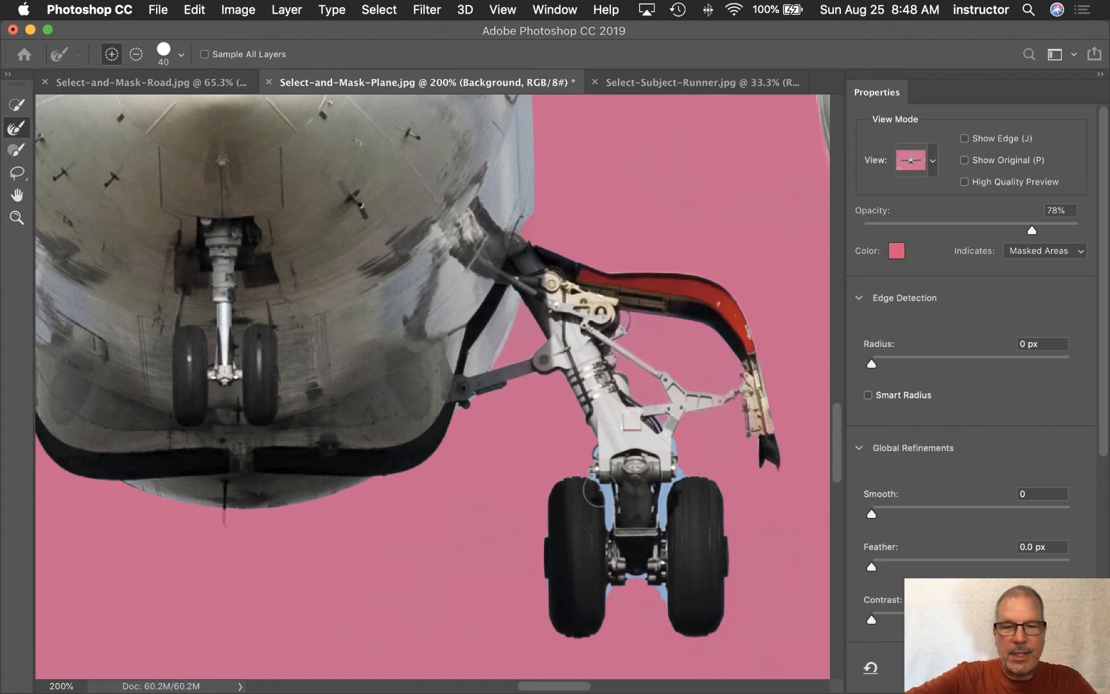
left_click_drag(597, 486, 606, 527)
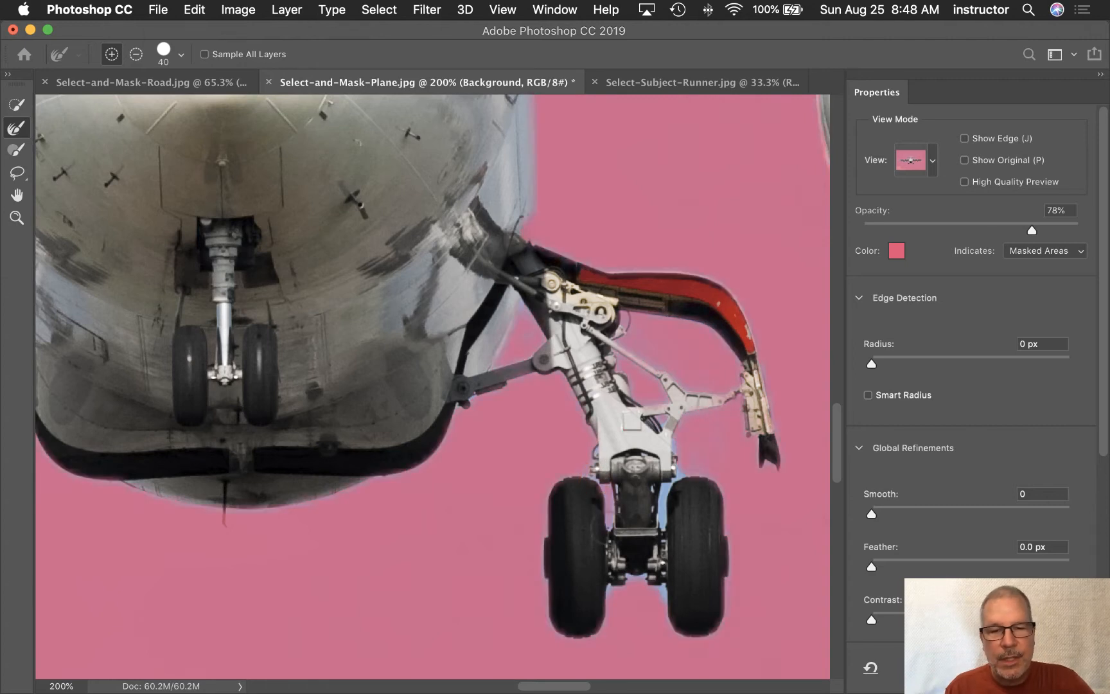
left_click_drag(683, 462, 662, 522)
mouse_move(655, 598)
left_mouse_down()
mouse_move(635, 579)
mouse_move(615, 594)
left_mouse_up()
left_click_drag(685, 440, 676, 448)
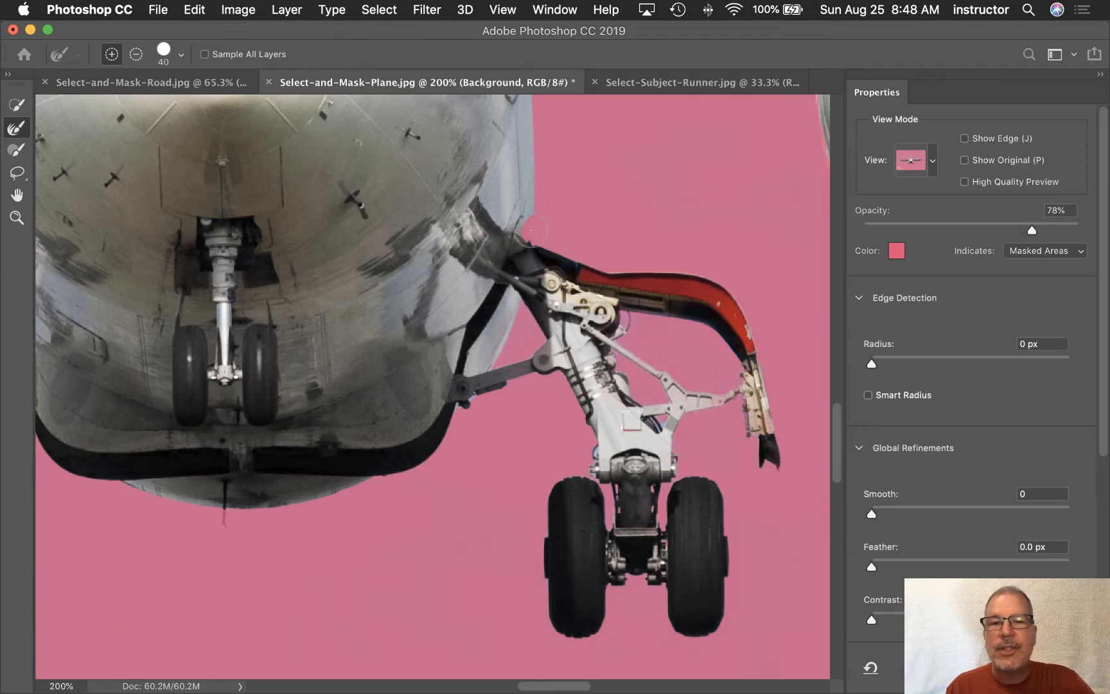
Compare the mask with the original edges by varying the overlay opacity, and set it to 54%.
left_click_drag(1032, 230, 865, 229)
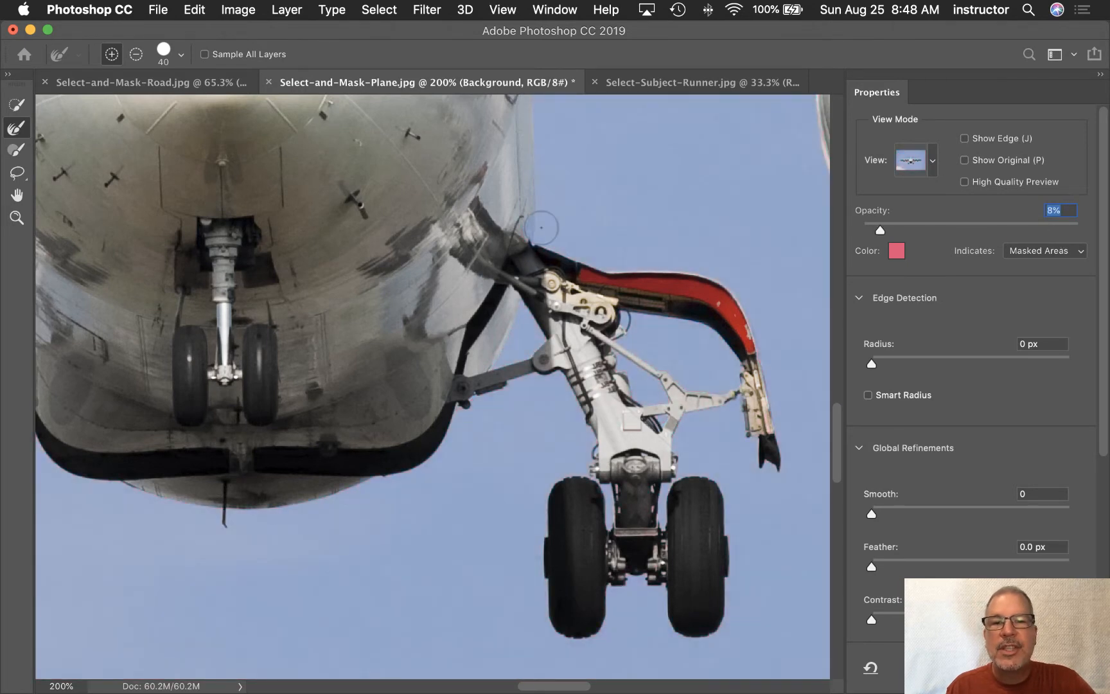
left_click_drag(880, 229, 998, 230)
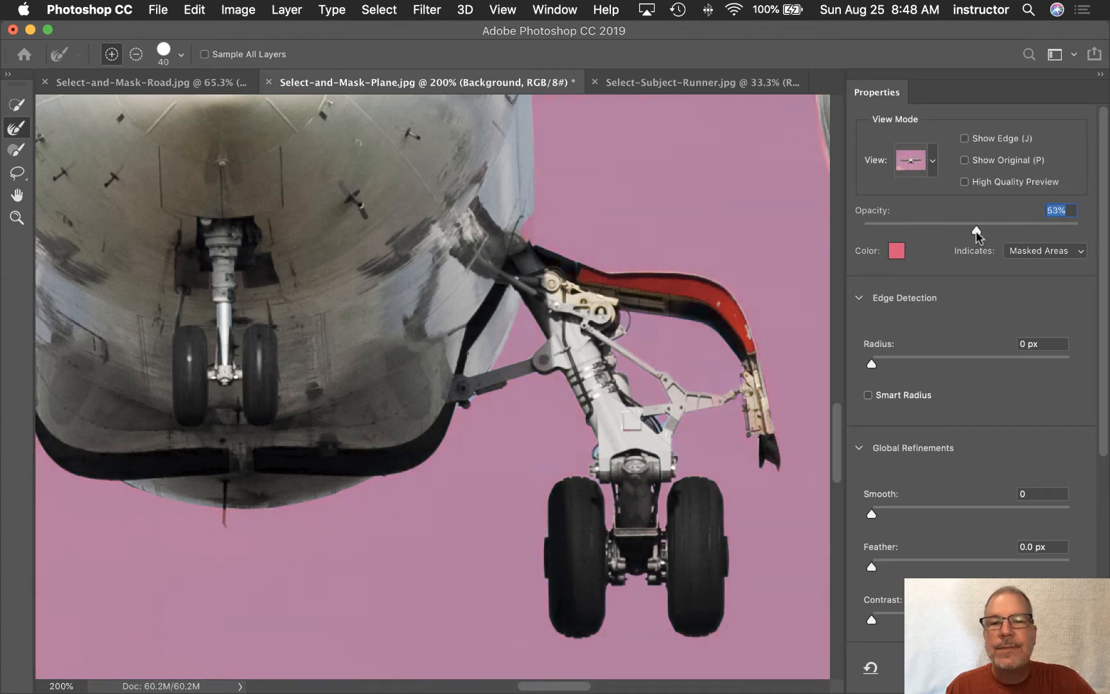
left_click(17, 152)
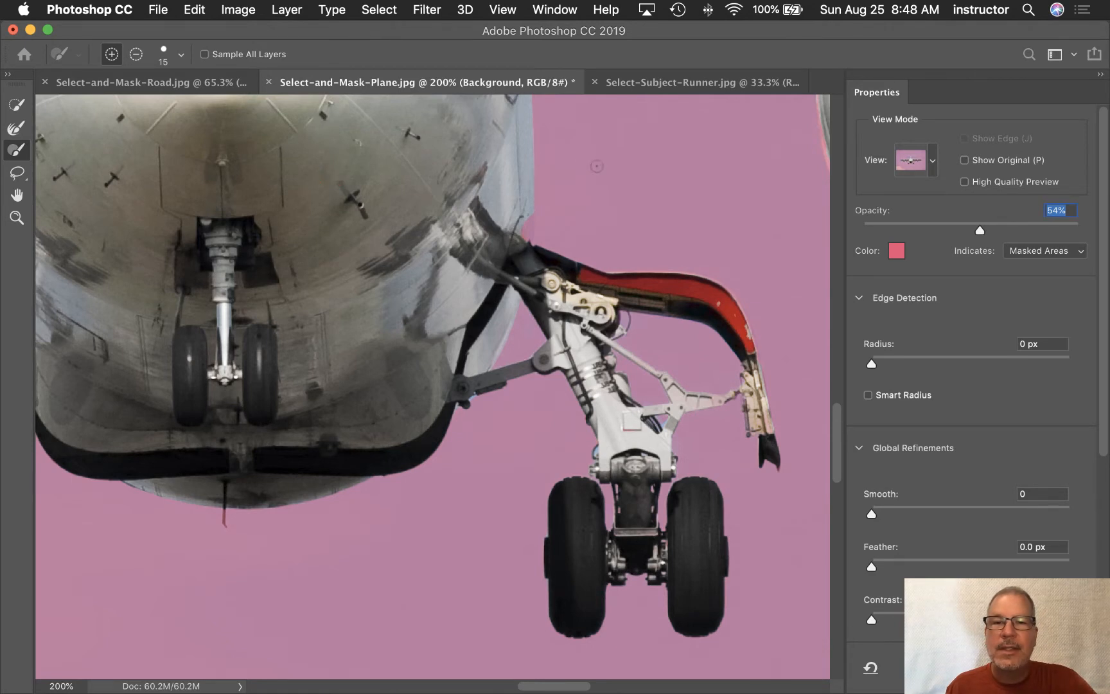
mouse_move(593, 166)
left_mouse_down()
mouse_move(665, 167)
mouse_move(622, 189)
mouse_move(661, 201)
left_mouse_up()
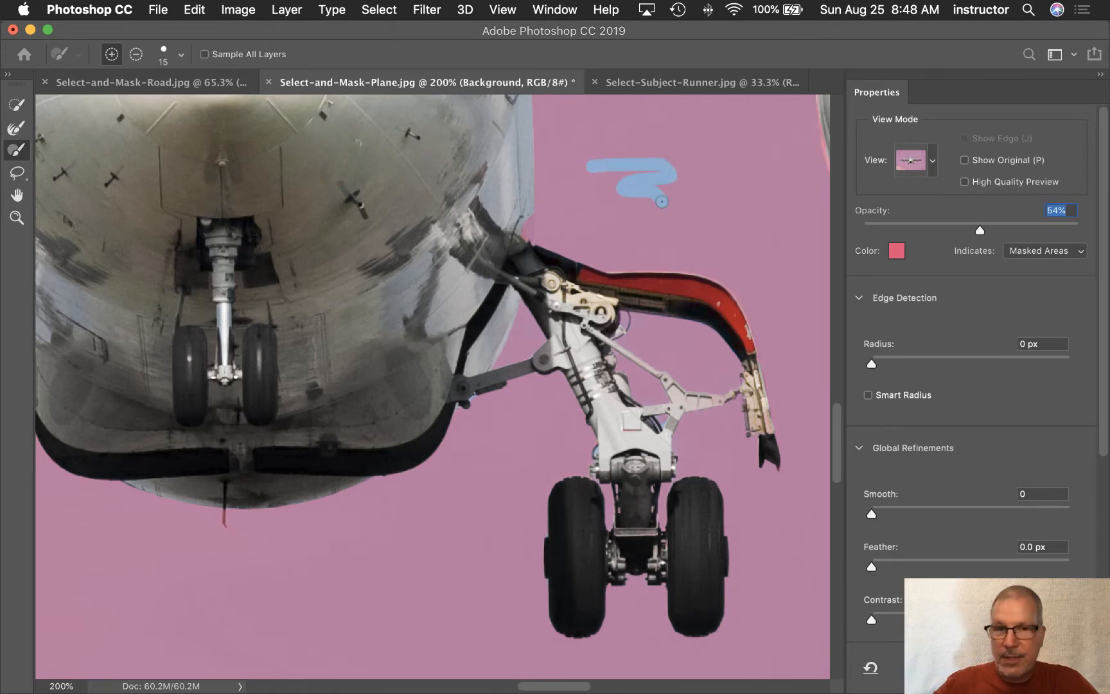
key("super+z")
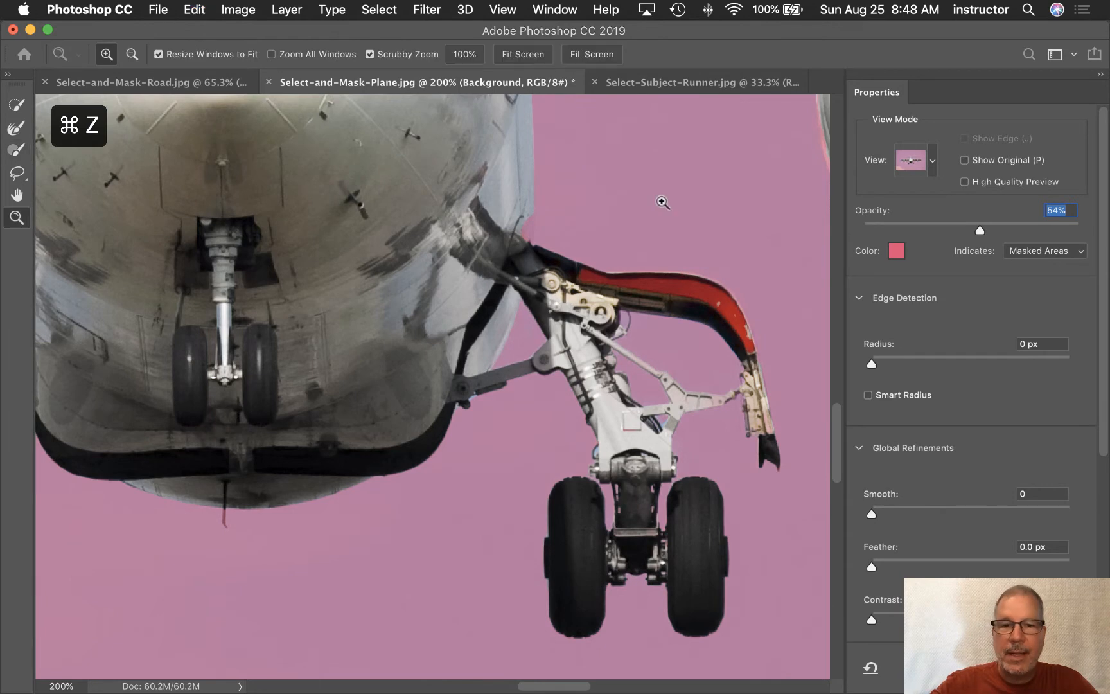
Paint the missing fuselage edge just above the right-hand landing gear back into the selection using the Brush tool at size 15.
key("super+equal")
key("super+equal")
left_click_drag(584, 178, 435, 384)
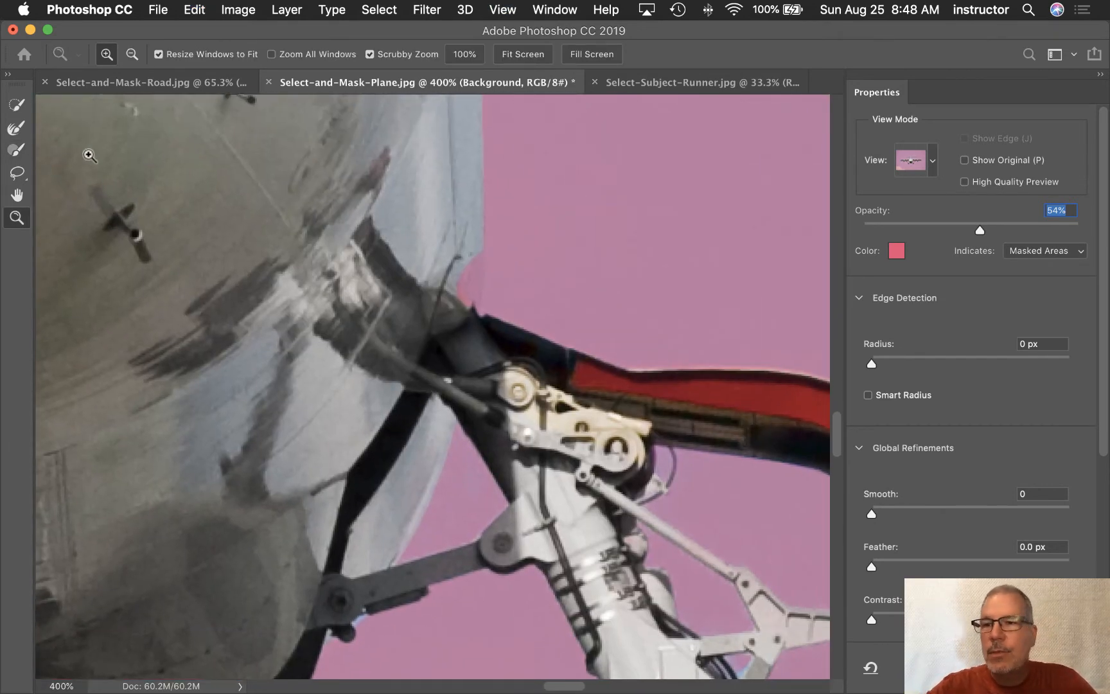
left_click(17, 150)
mouse_move(471, 256)
left_mouse_down()
mouse_move(468, 241)
mouse_move(468, 292)
left_mouse_up()
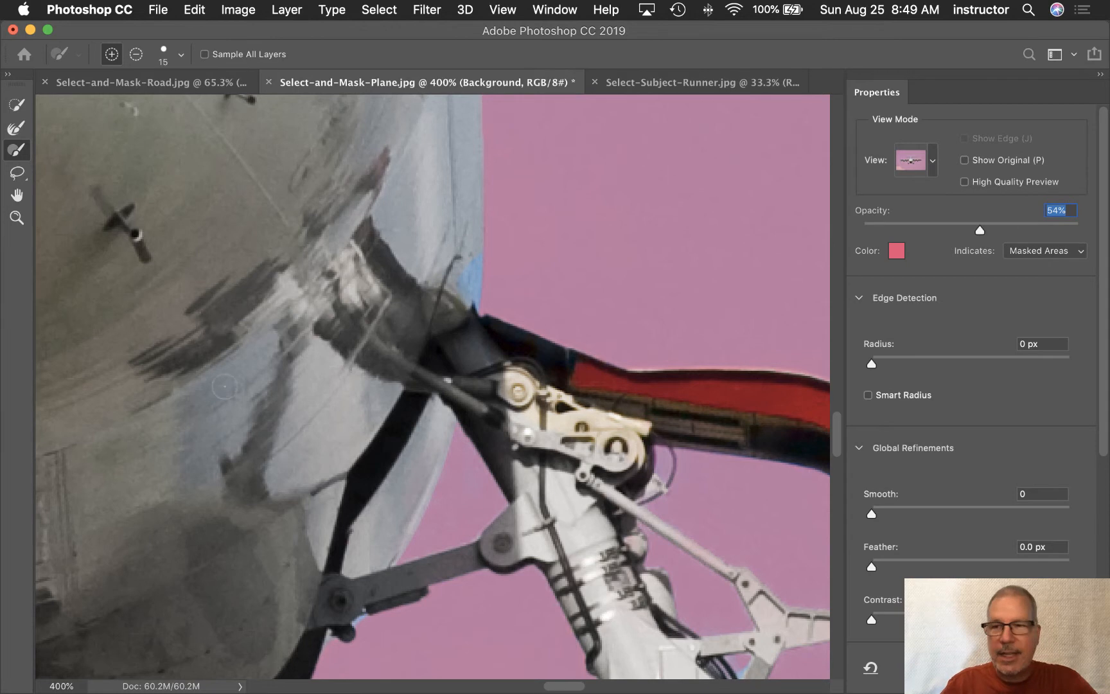
Remove the sky strip between the right wing and its flap, from the fuselage to the outer engine, using the Refine Edge Brush at size 20.
key("super+1")
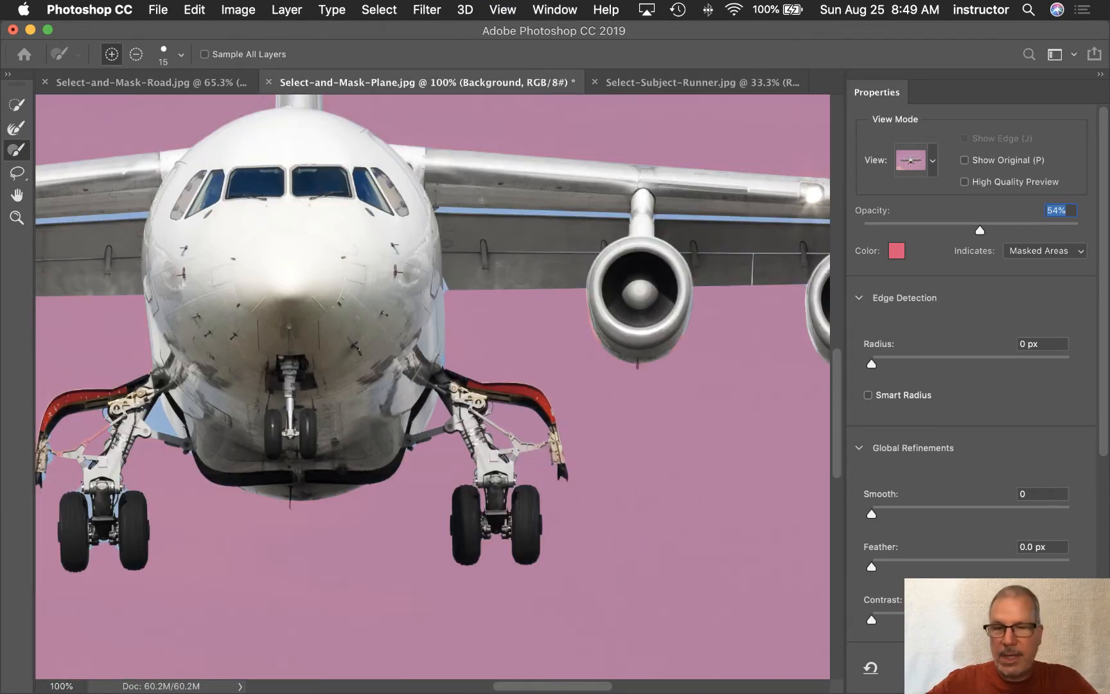
scroll(474, 209, "up", 4)
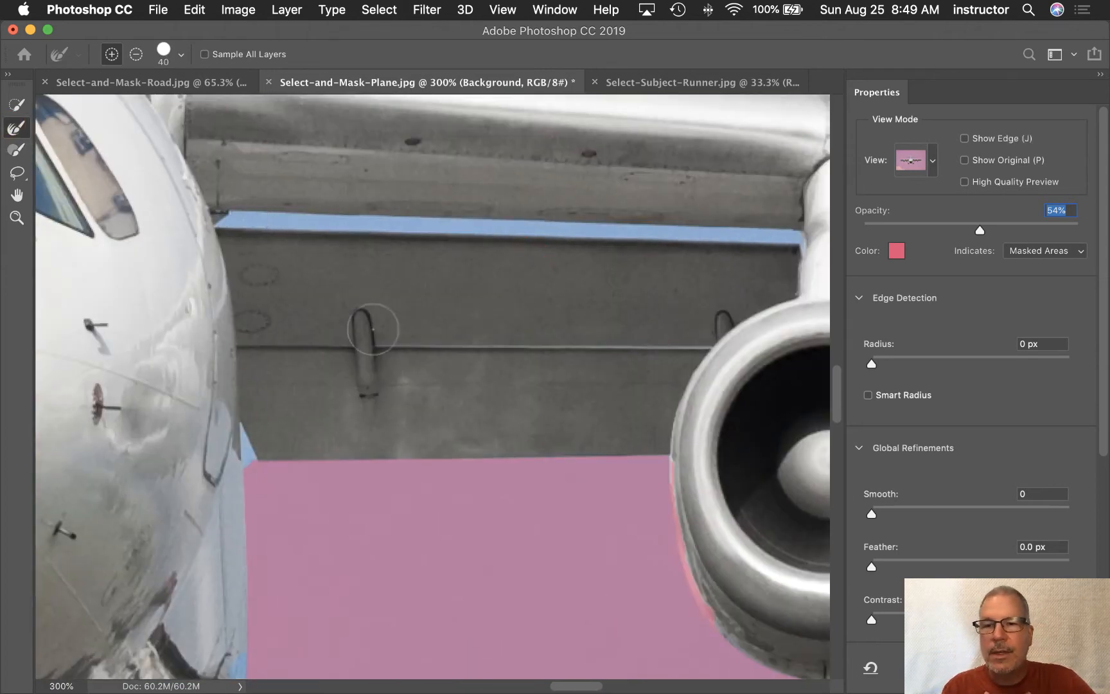
key("bracketleft")
key("bracketleft")
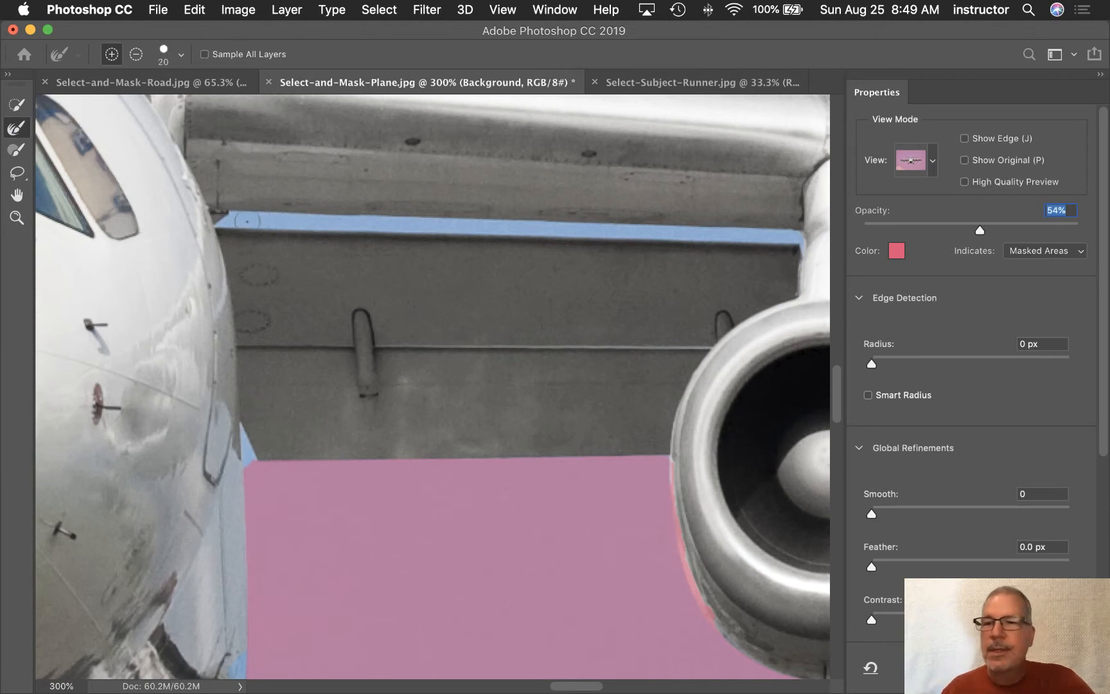
left_click_drag(231, 220, 806, 239)
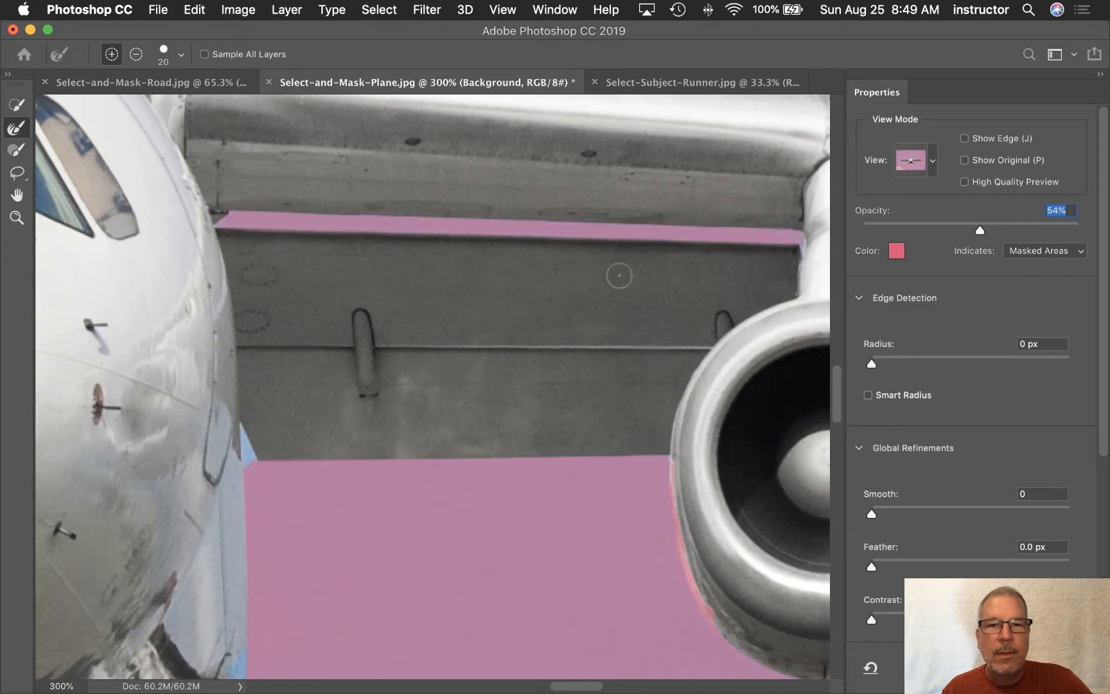
left_click_drag(682, 285, 130, 255)
mouse_move(317, 226)
left_mouse_down()
mouse_move(478, 229)
mouse_move(375, 270)
mouse_move(251, 263)
mouse_move(187, 229)
mouse_move(588, 243)
left_mouse_up()
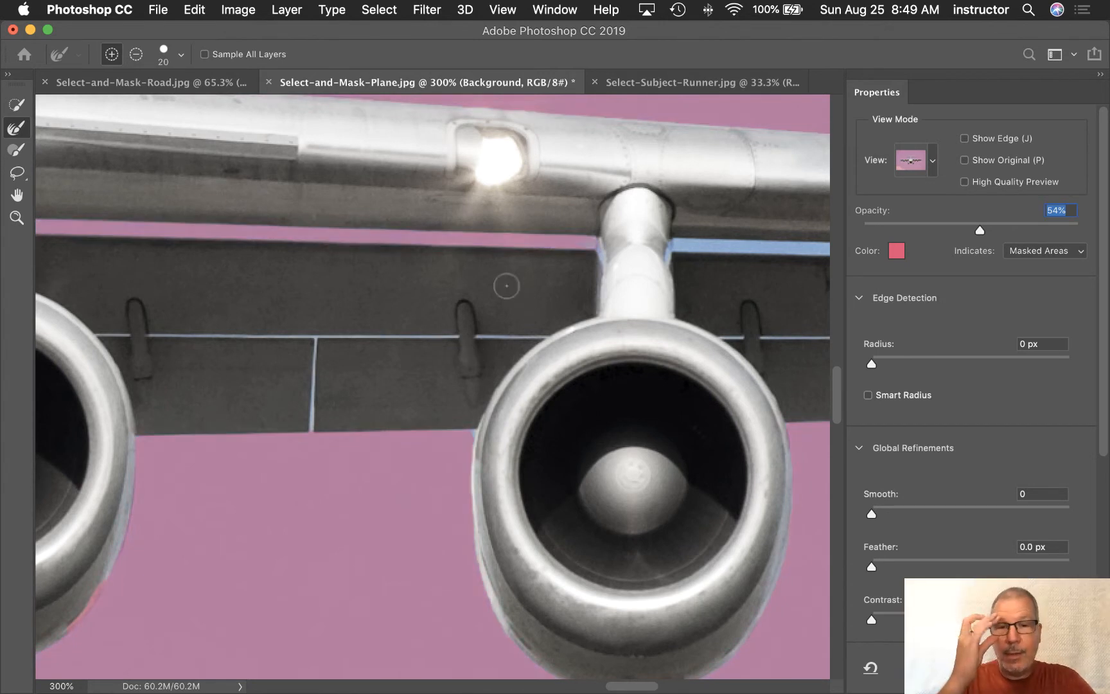
Remove the sky strip between the right wing and its flap, outward from the outer engine pylon, using the Refine Edge Brush at size 20.
mouse_move(699, 287)
left_mouse_down()
mouse_move(568, 263)
mouse_move(294, 257)
mouse_move(241, 269)
left_mouse_up()
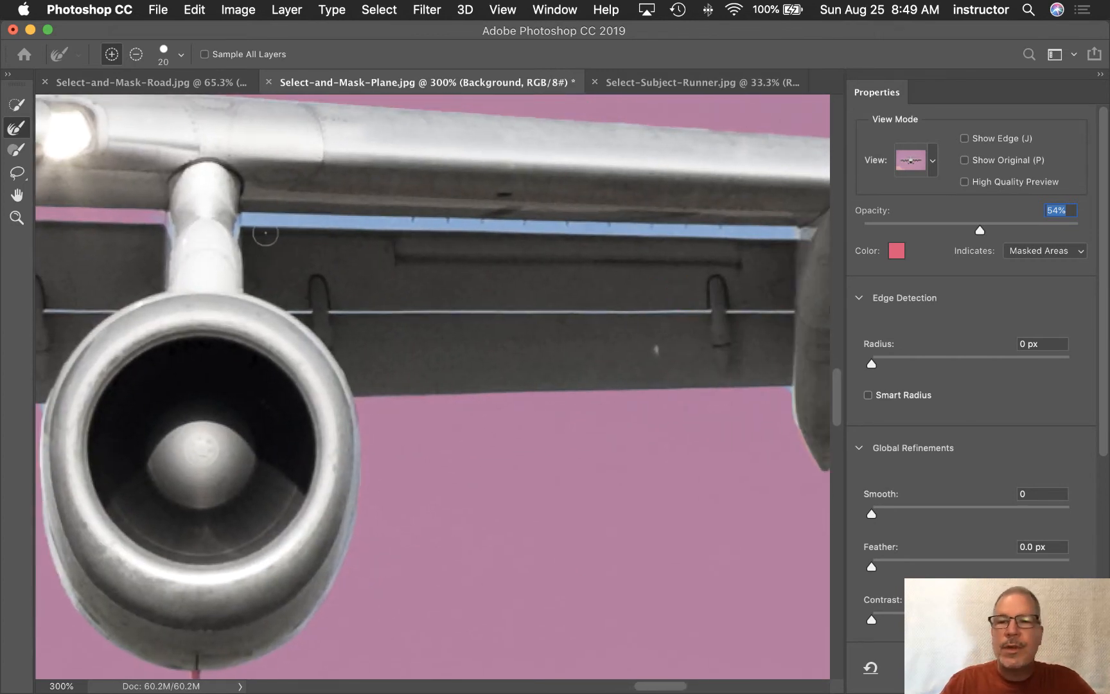
left_click_drag(248, 219, 498, 224)
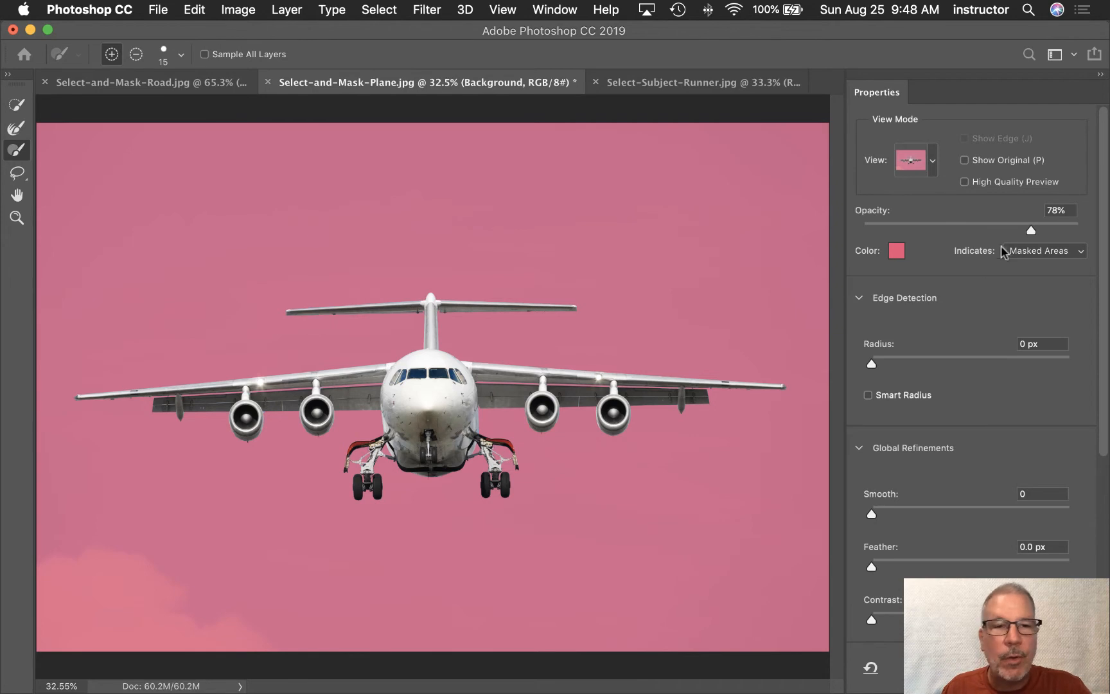
Switch the selection preview from the red overlay to On Black, and enlarge the brush to size 30.
left_click(933, 160)
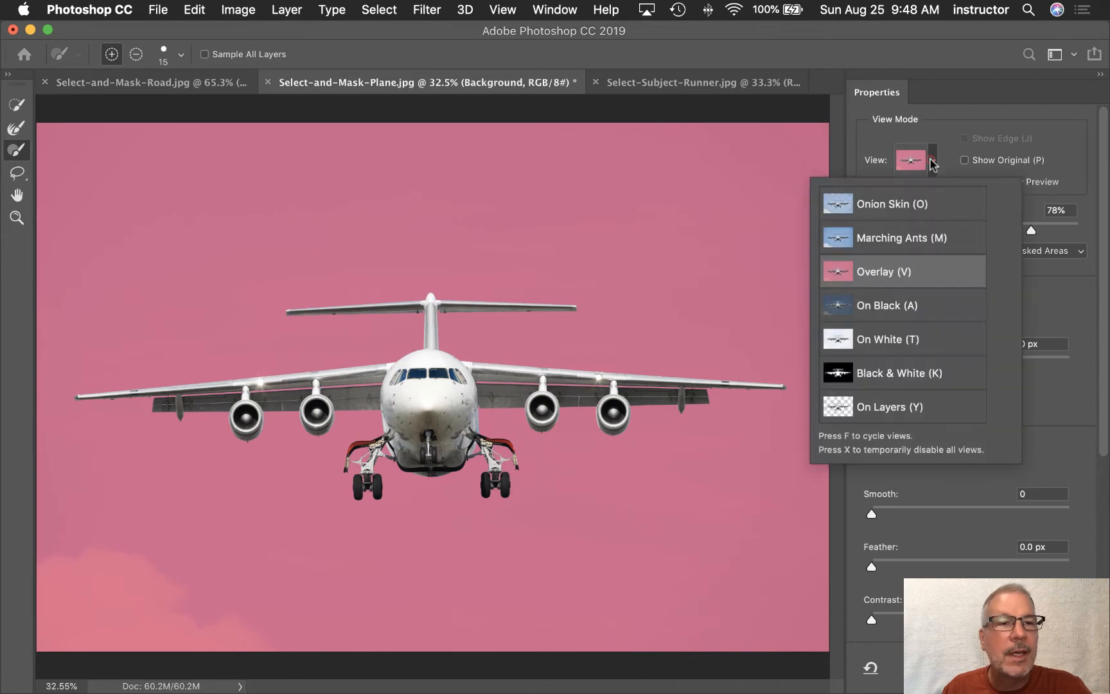
left_click(912, 308)
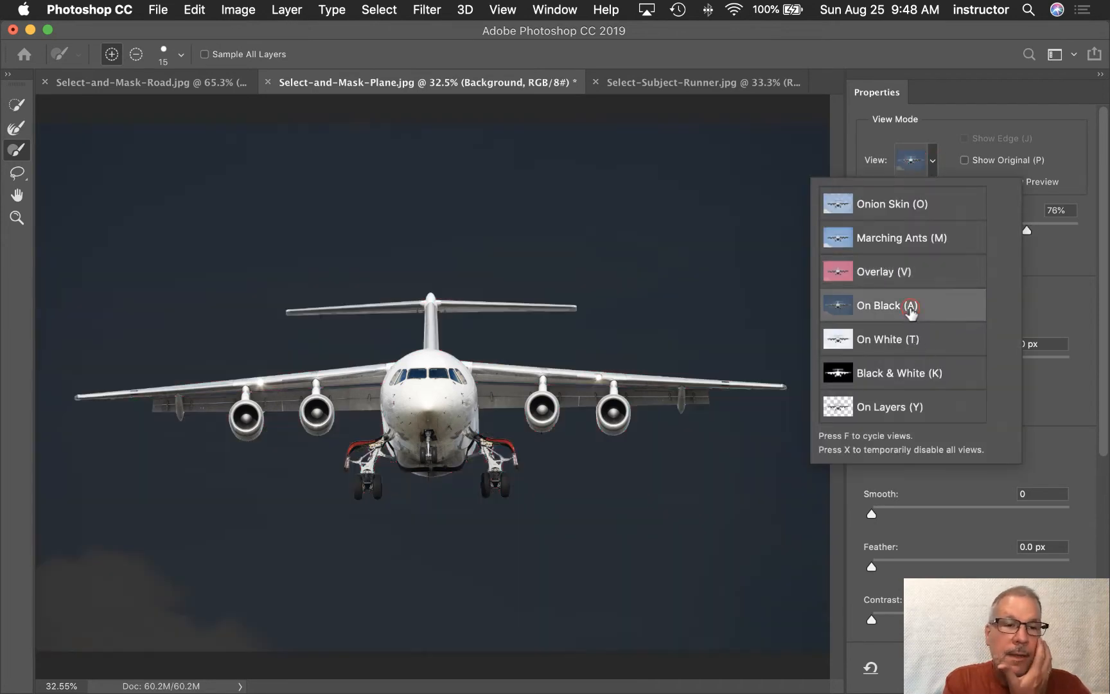
left_click(1062, 261)
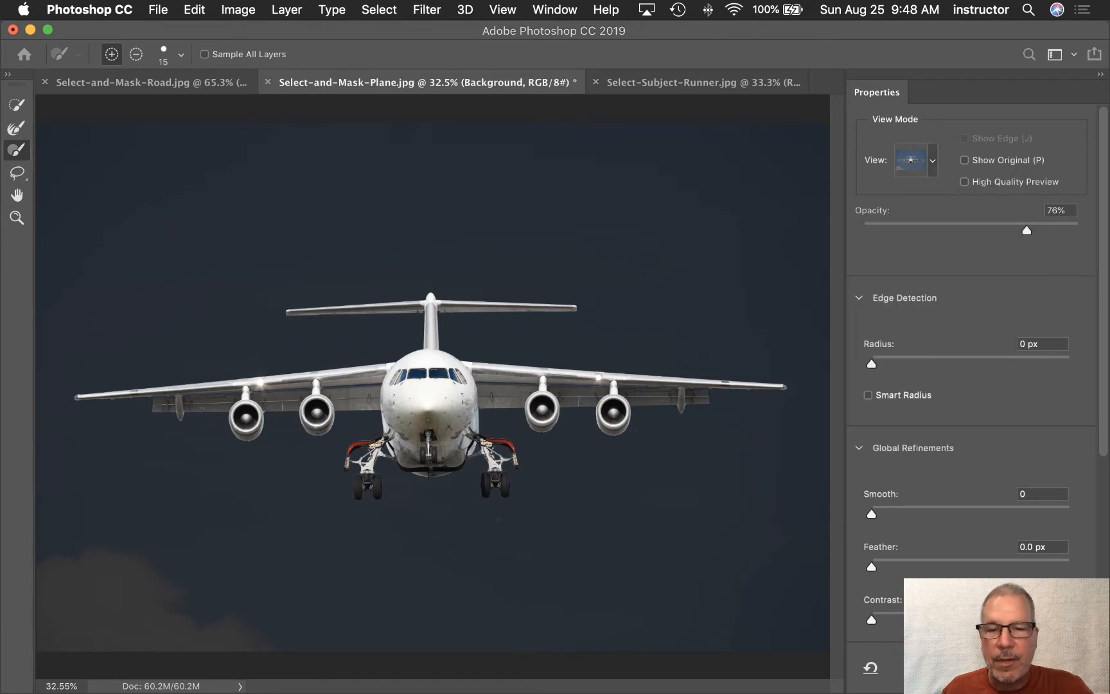
key("bracketright")
key("bracketright")
key("bracketright")
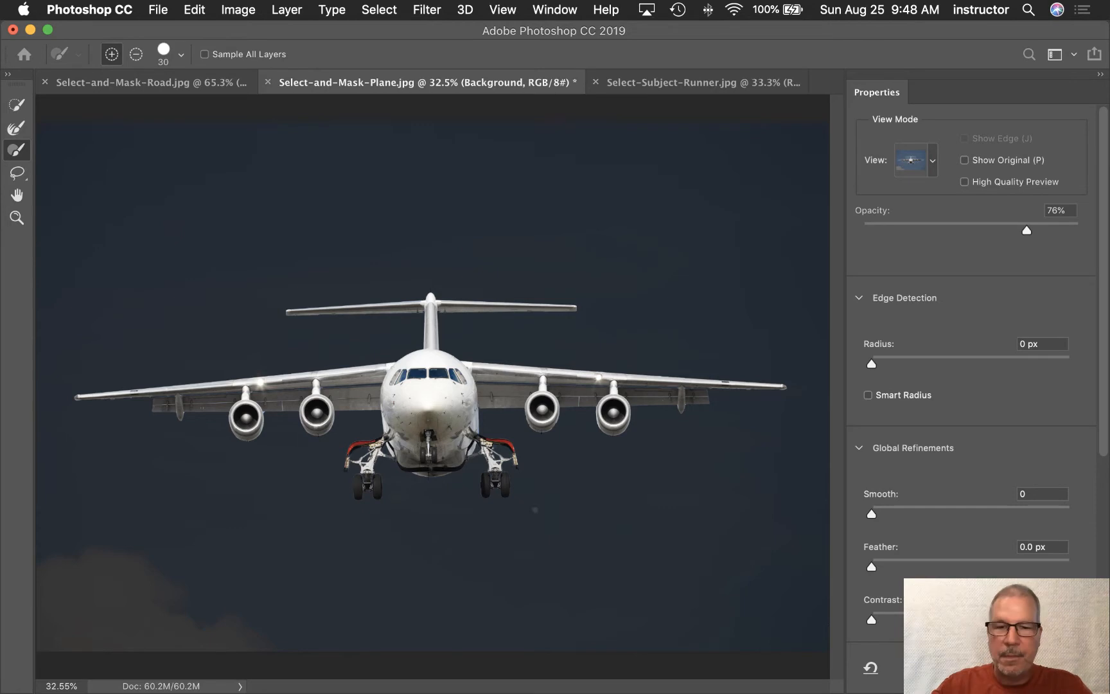
Examine the selection edges around both main landing gears and wheels against the black preview at up to 300% magnification.
key("super+equal")
key("super+equal")
key("super+equal")
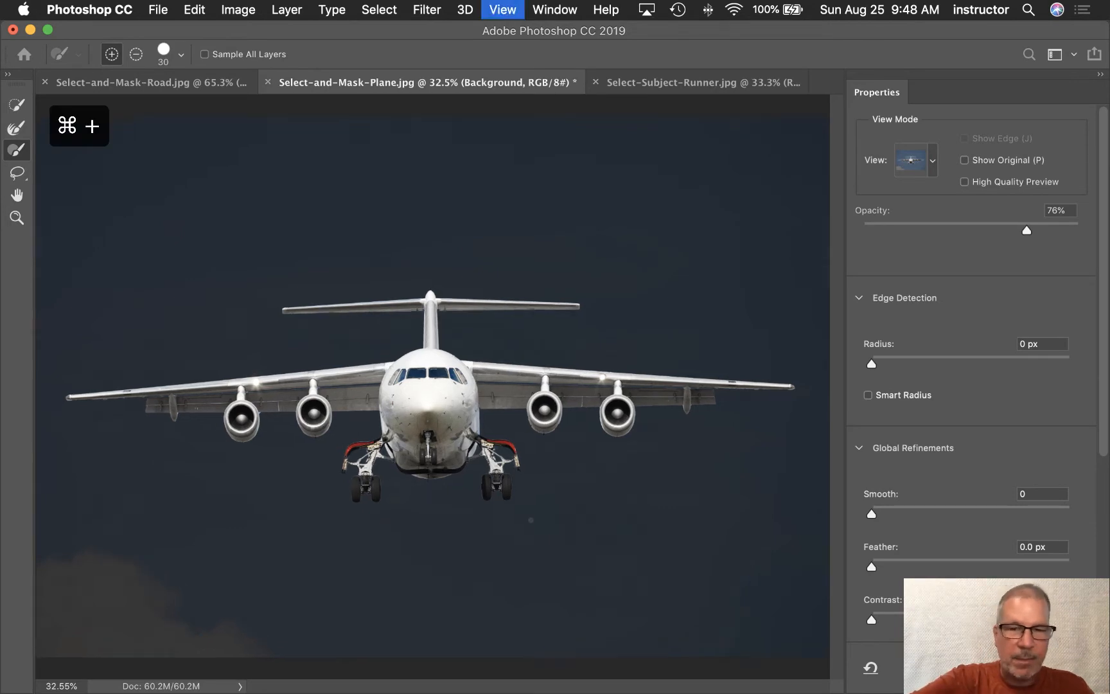
key("super+equal")
key("super+equal")
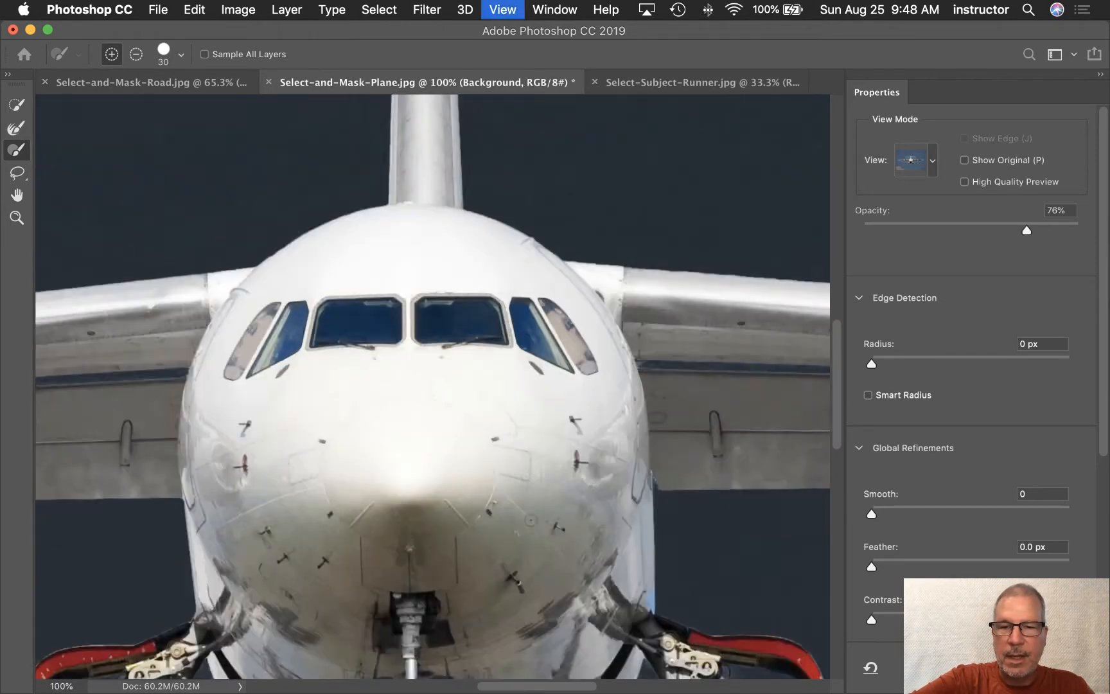
left_click_drag(507, 515, 426, 337)
mouse_move(471, 475)
left_mouse_down()
mouse_move(428, 379)
mouse_move(367, 327)
left_mouse_up()
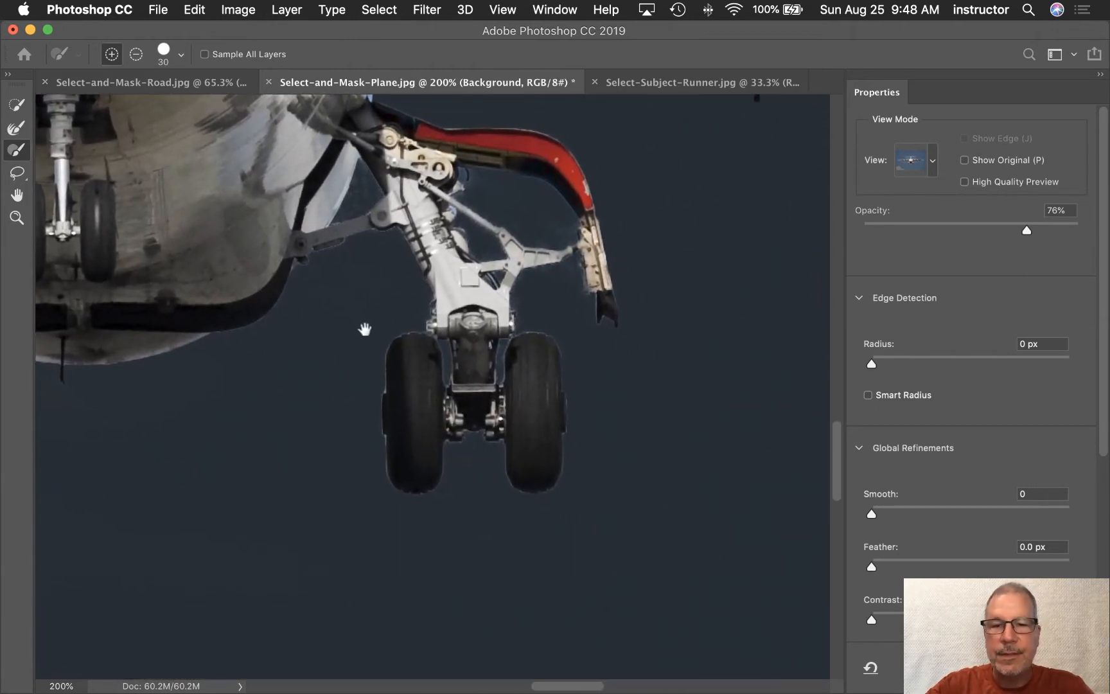
left_click_drag(221, 357, 719, 347)
left_click_drag(198, 384, 555, 357)
left_click_drag(609, 359, 524, 392)
key("super+equal")
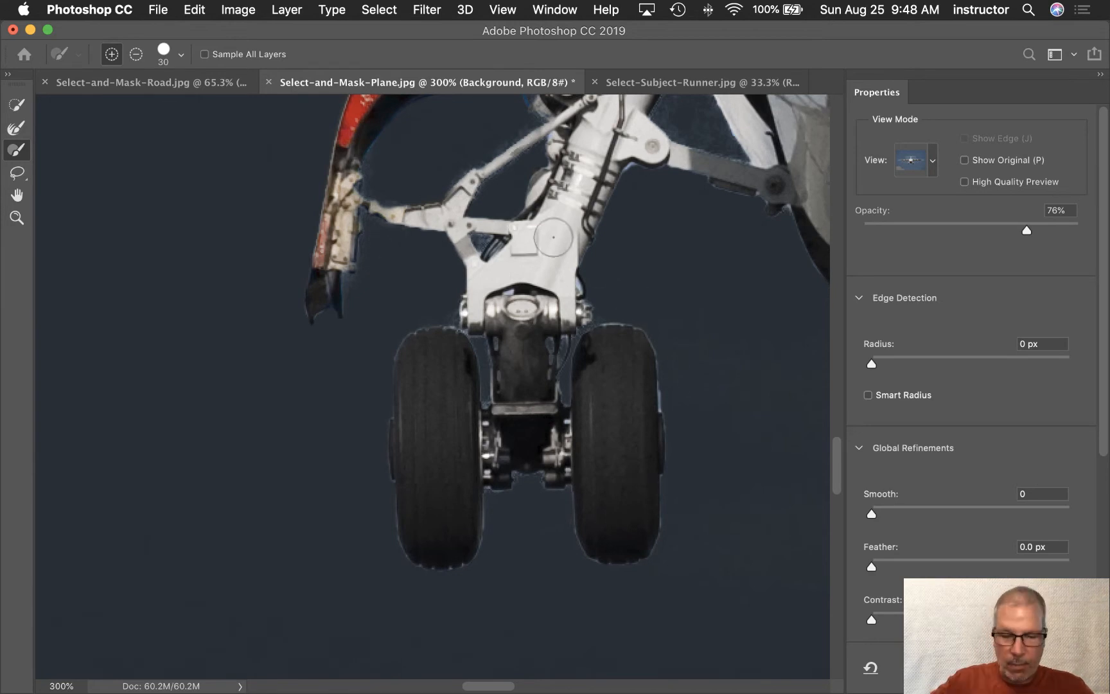
left_click_drag(649, 244, 559, 244)
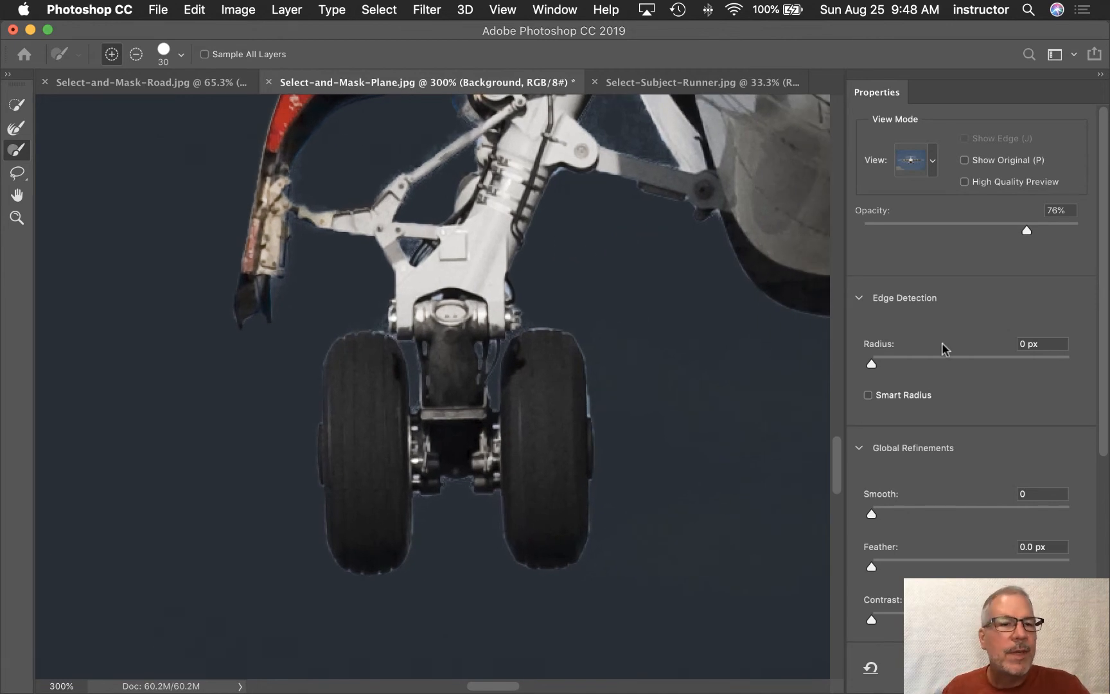
Try an edge detection radius of 89 px, and set the radius to 2 px.
scroll(914, 311, "down", 2)
scroll(927, 264, "down", 4)
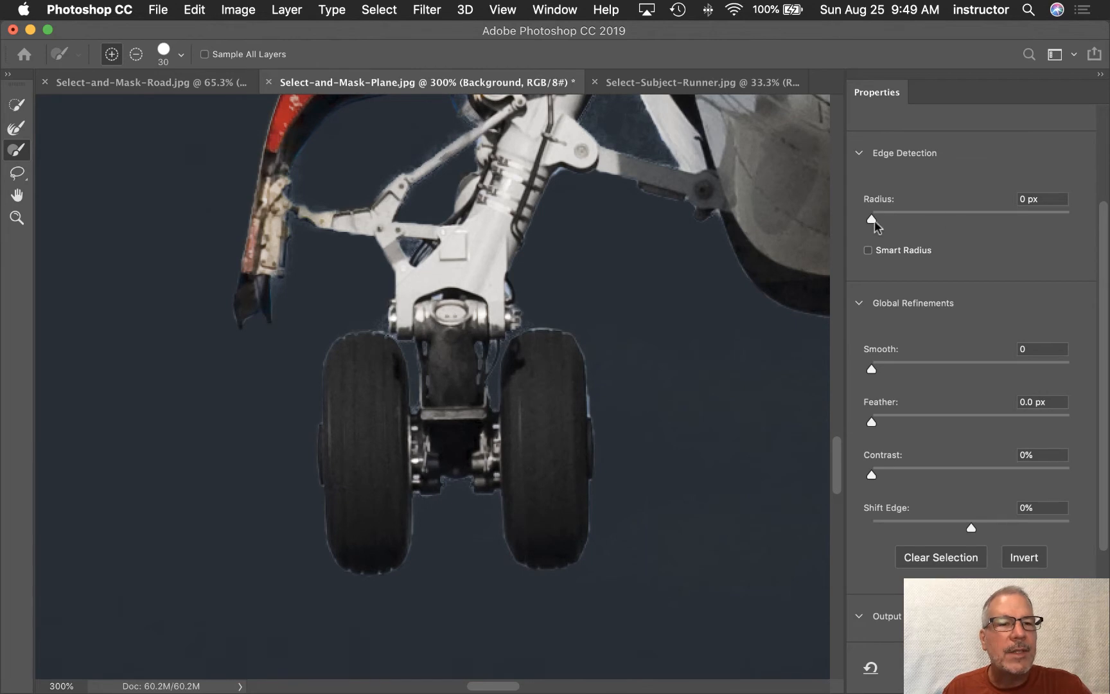
left_click_drag(874, 220, 891, 220)
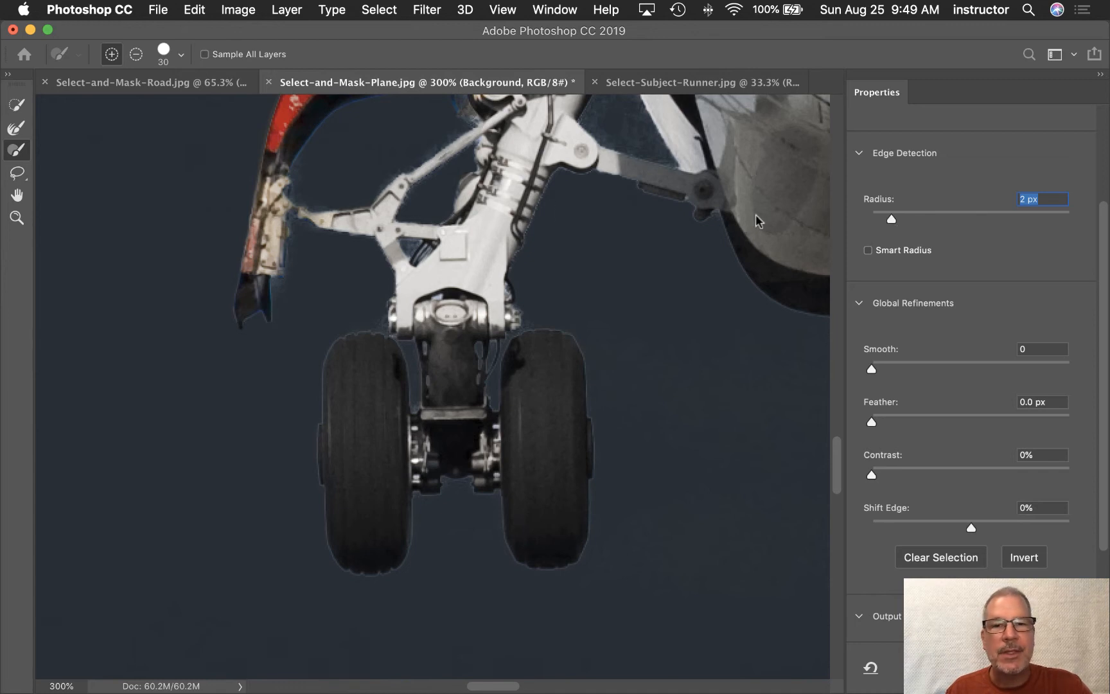
left_click_drag(892, 219, 1044, 219)
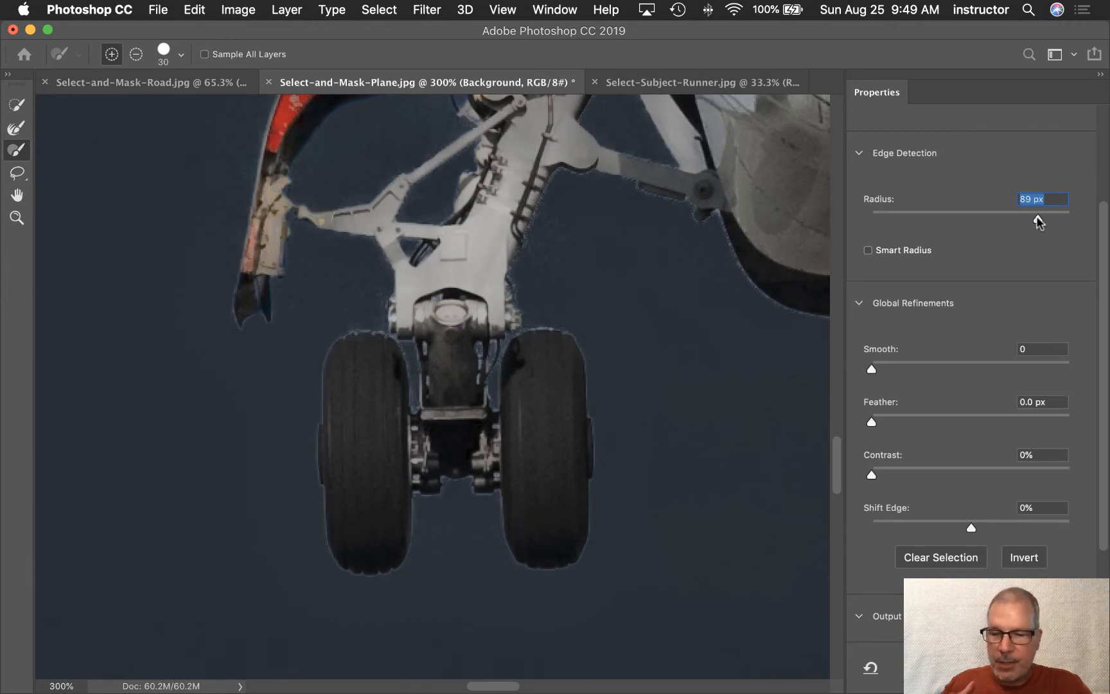
type("2")
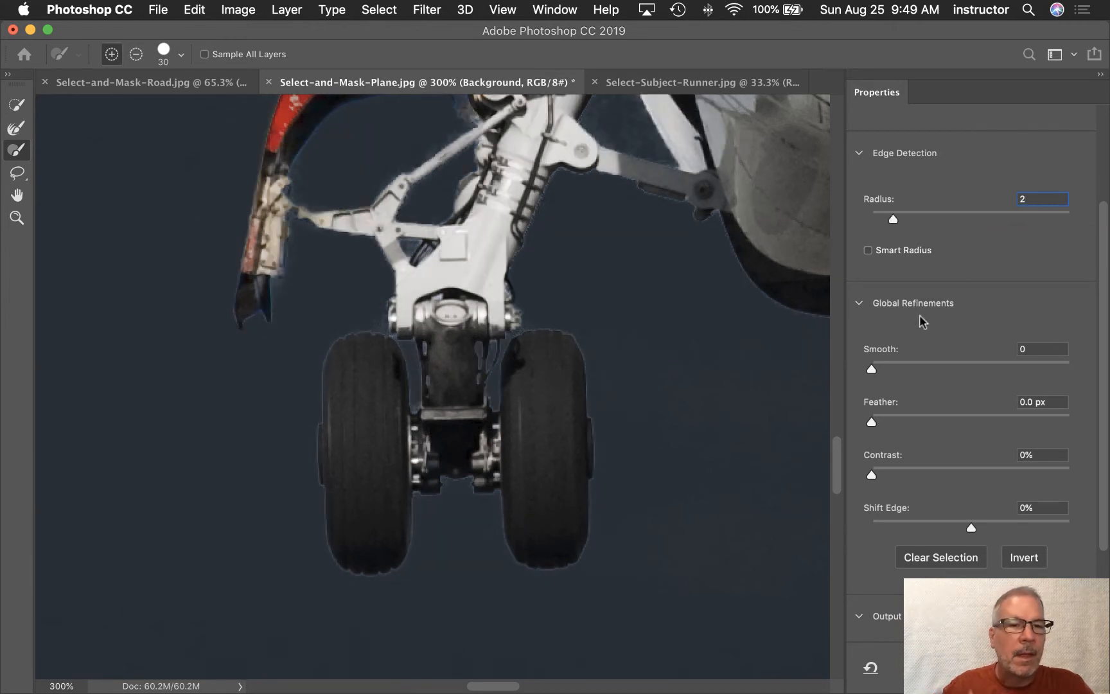
left_click(864, 264)
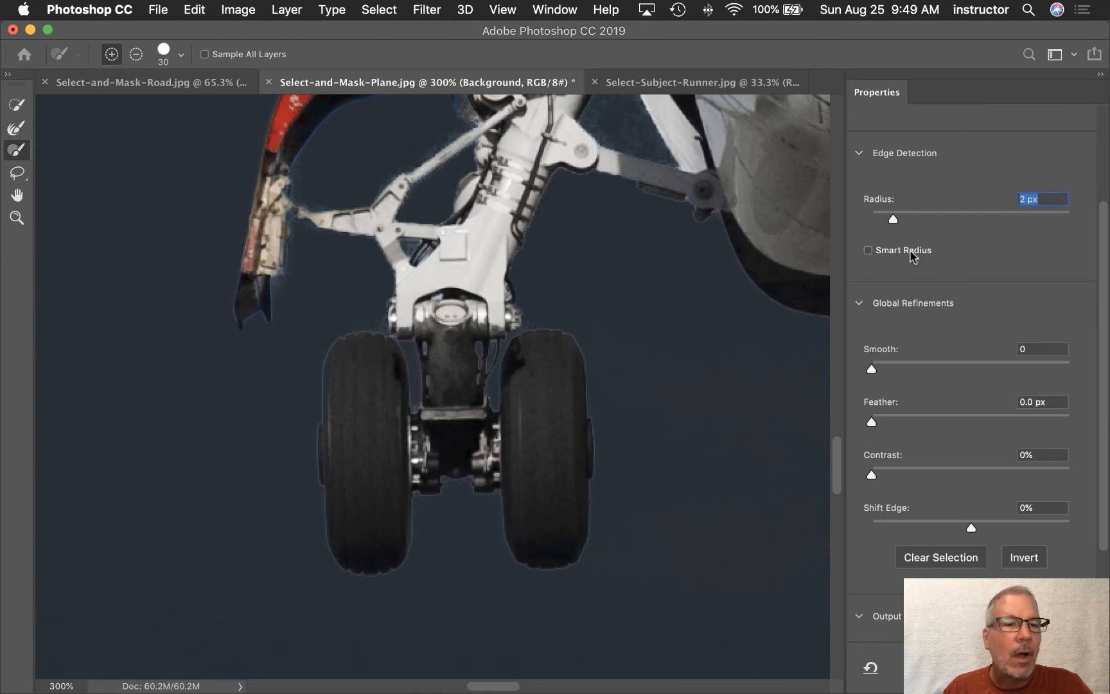
Set the Smooth global refinement to 3 while checking the landing gear edges at 400% magnification.
scroll(925, 335, "down", 2)
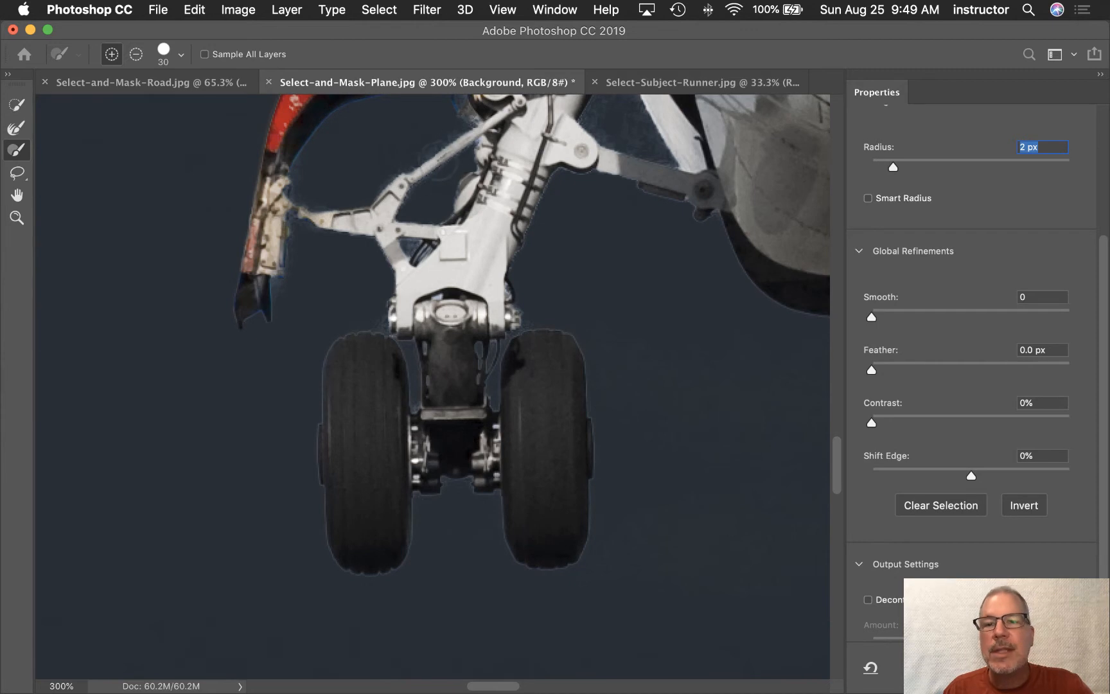
key("super+equal")
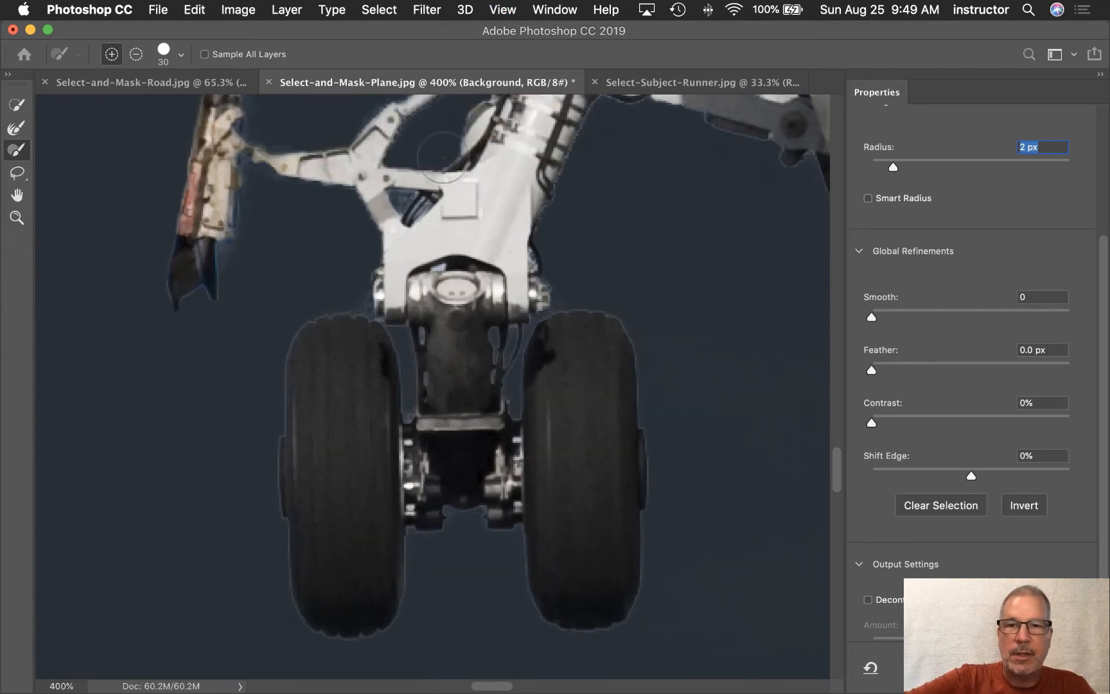
left_click_drag(472, 174, 472, 328)
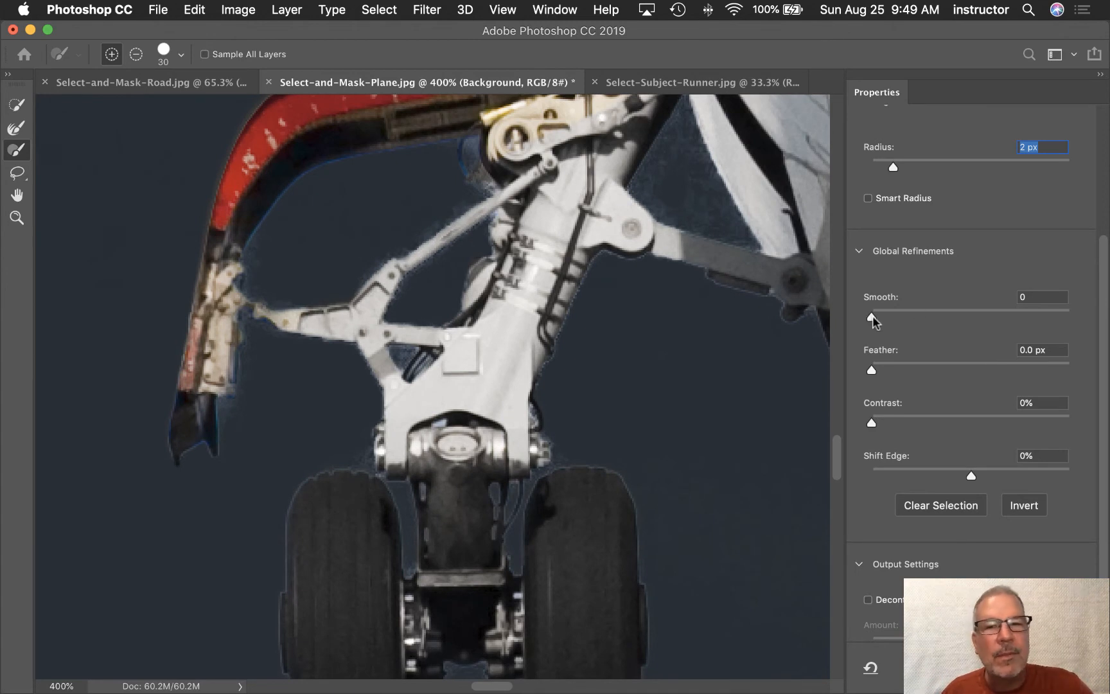
left_click_drag(872, 317, 879, 319)
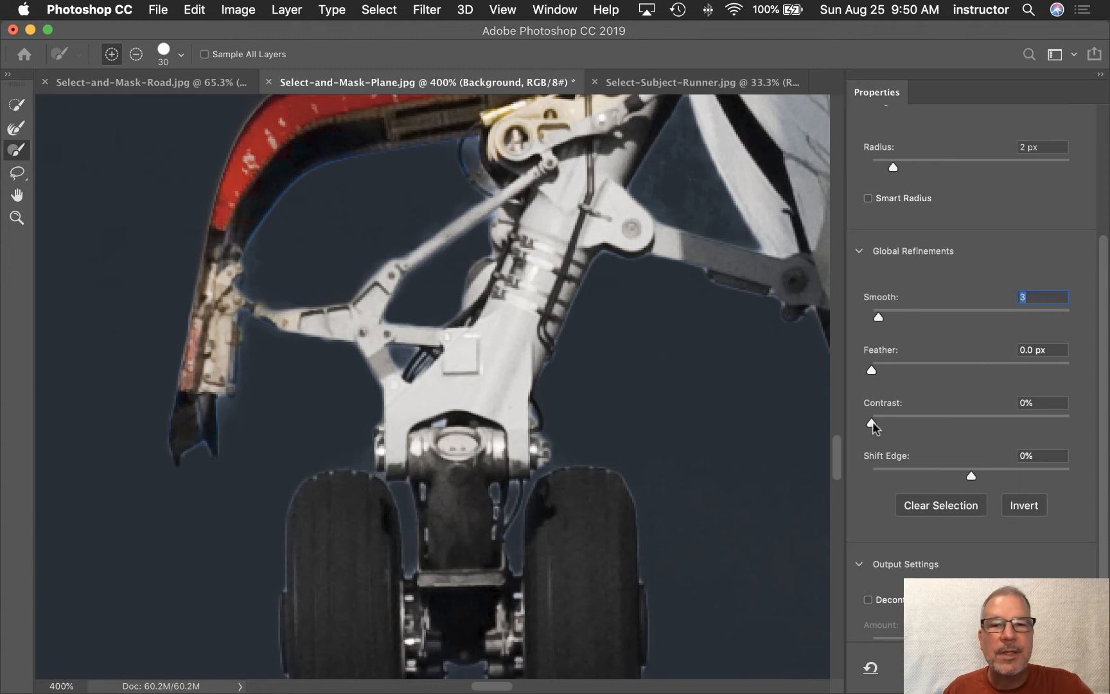
Set the edge contrast to 5%, and try a feather of 8.4 px before returning it to 0 px.
left_click_drag(872, 422, 890, 424)
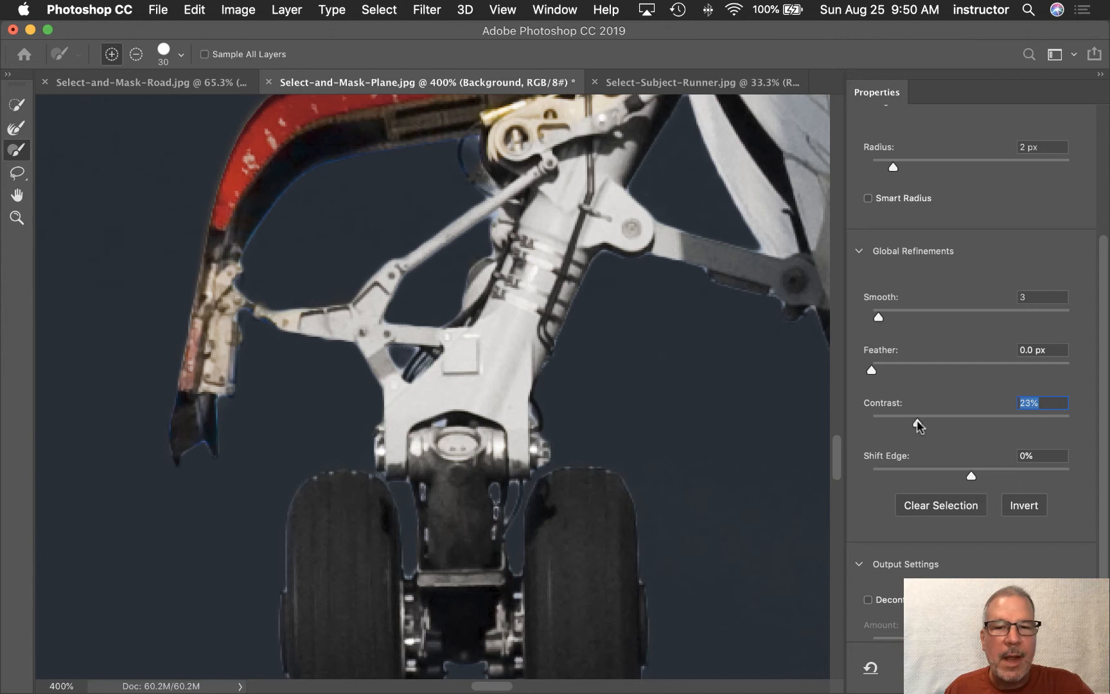
left_click_drag(917, 419, 894, 422)
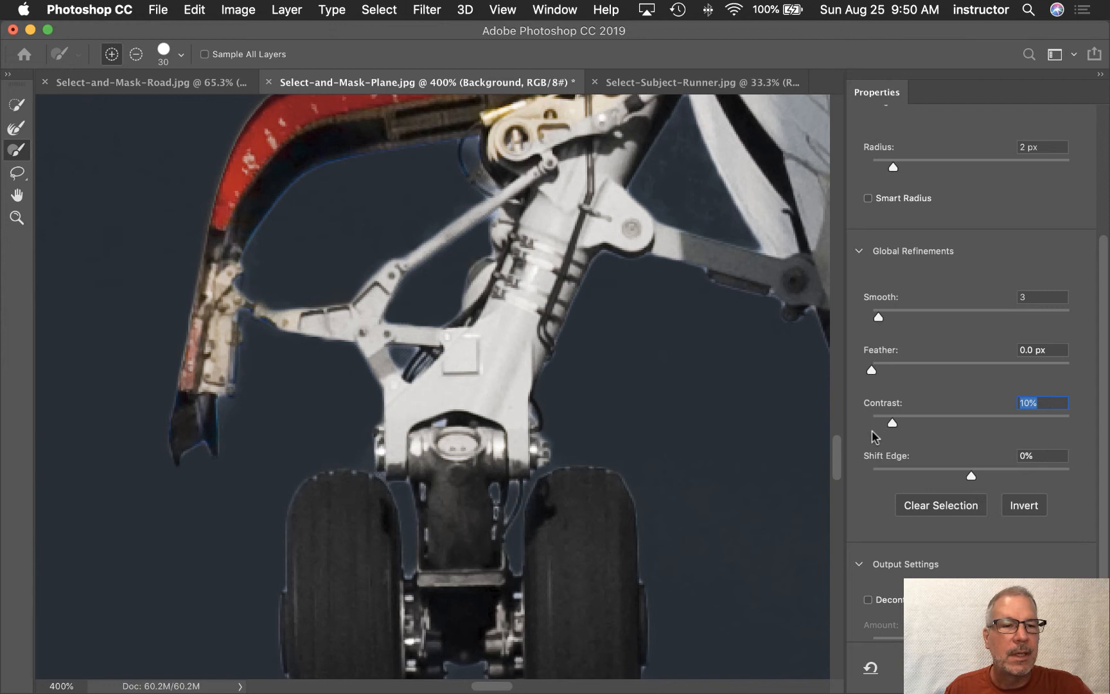
left_click_drag(890, 421, 879, 421)
left_click_drag(872, 371, 943, 369)
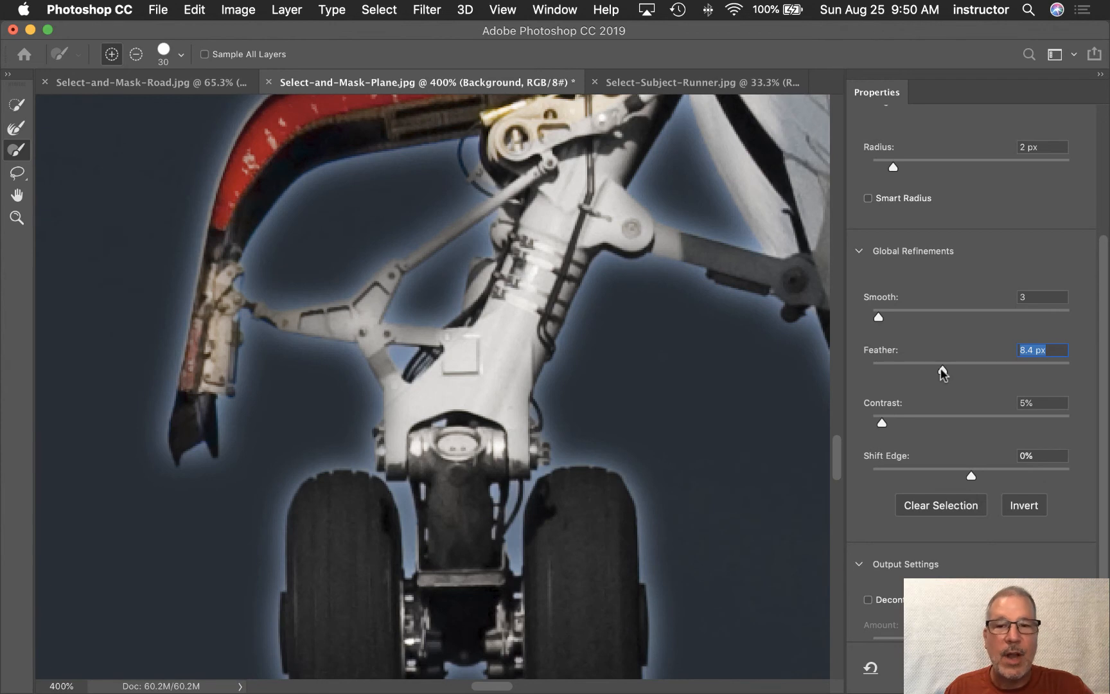
left_click_drag(939, 369, 834, 373)
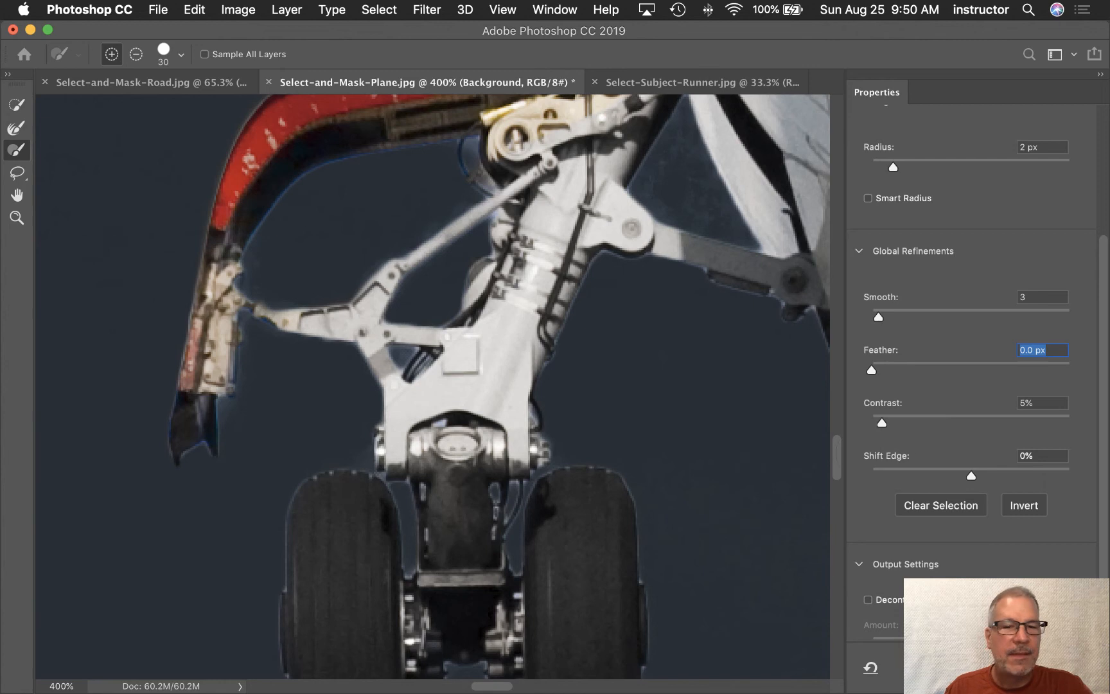
Compare an outward edge shift of +71% with an inward one around the wheels, and set Shift Edge to -28%.
scroll(578, 443, "down", 8)
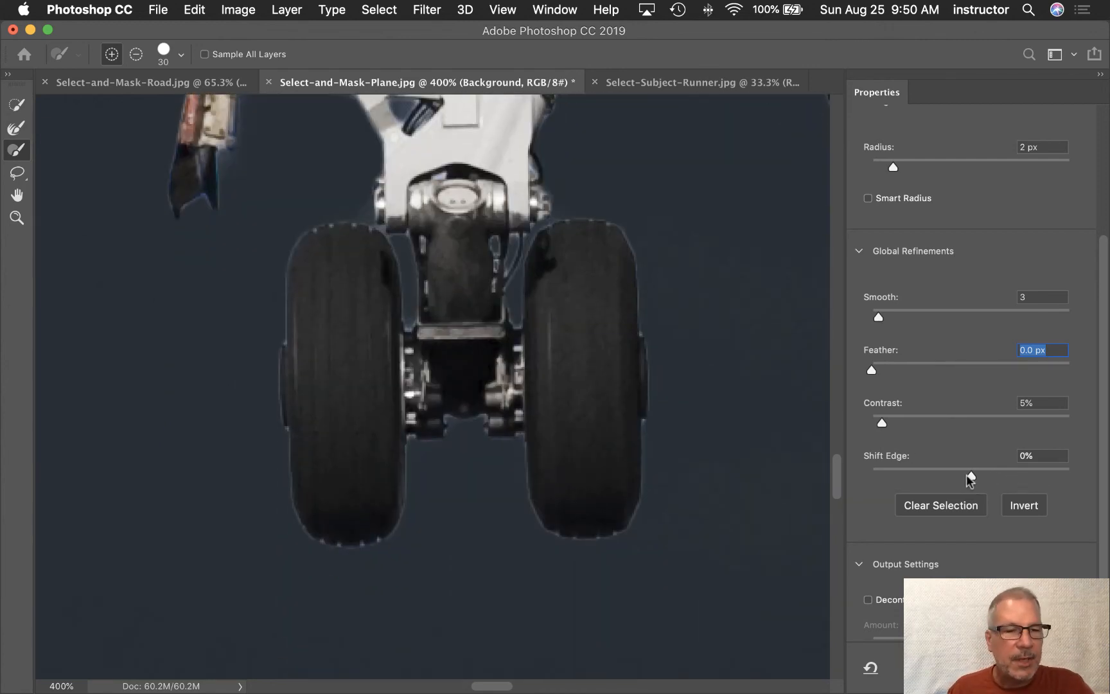
left_click_drag(970, 476, 1041, 482)
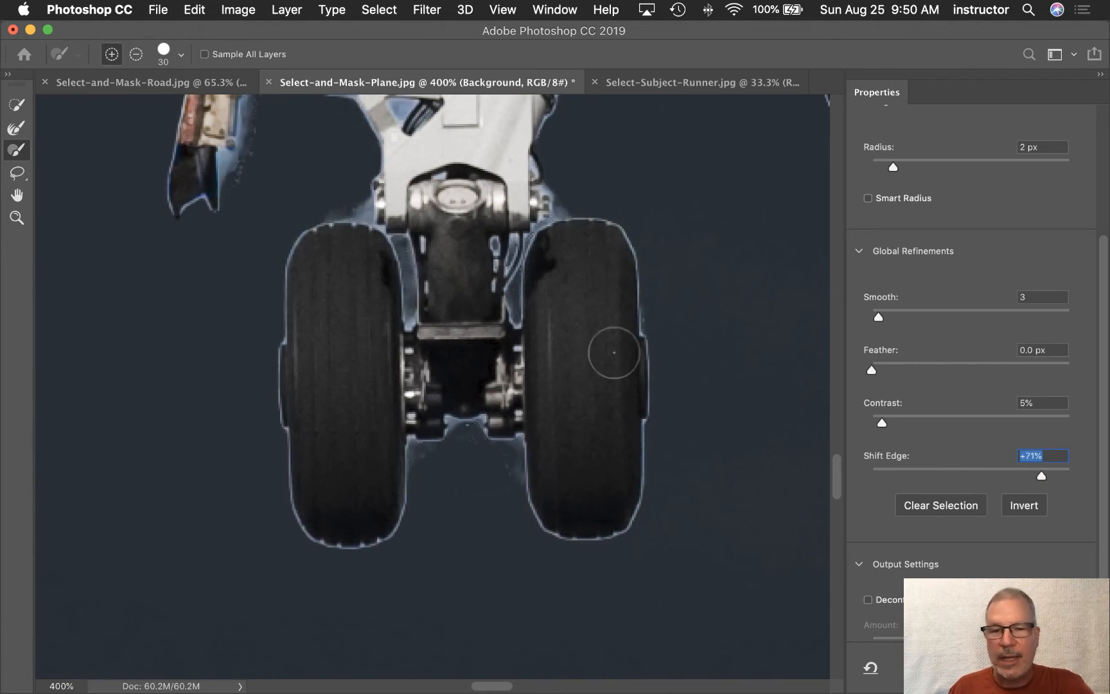
left_click_drag(1042, 478, 940, 479)
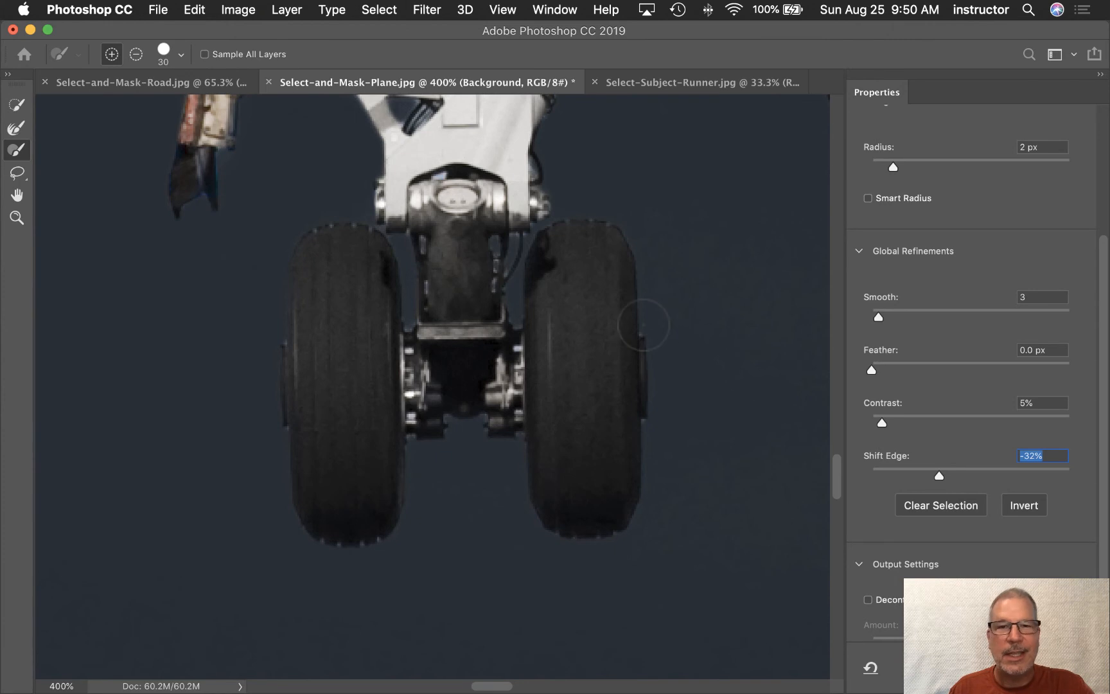
scroll(696, 330, "up", 5)
scroll(643, 325, "down", 5)
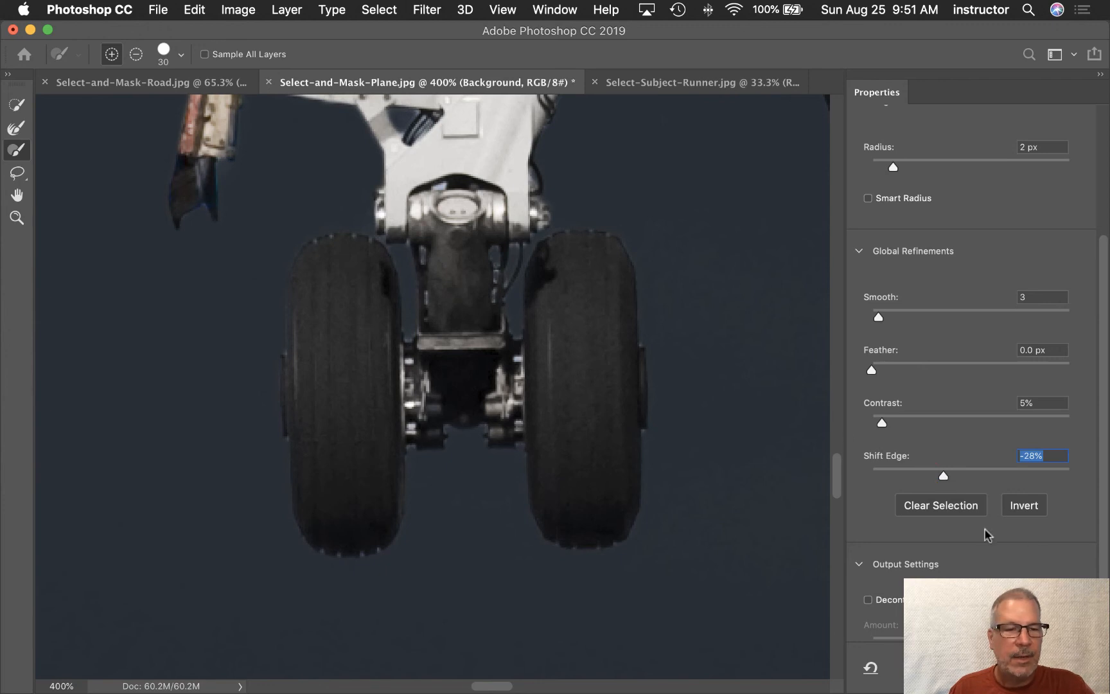
scroll(1030, 543, "down", 3)
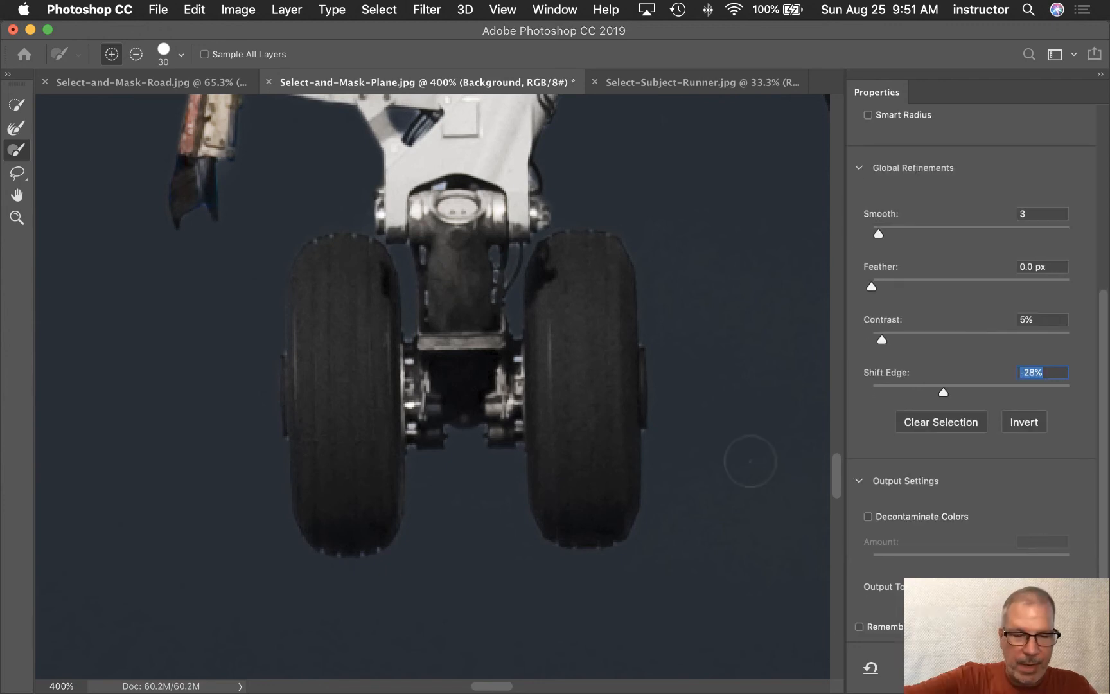
Inspect the refined edges of the tail, stabilizer, right wing and engines up close, and return to the full airplane view.
key("super+0")
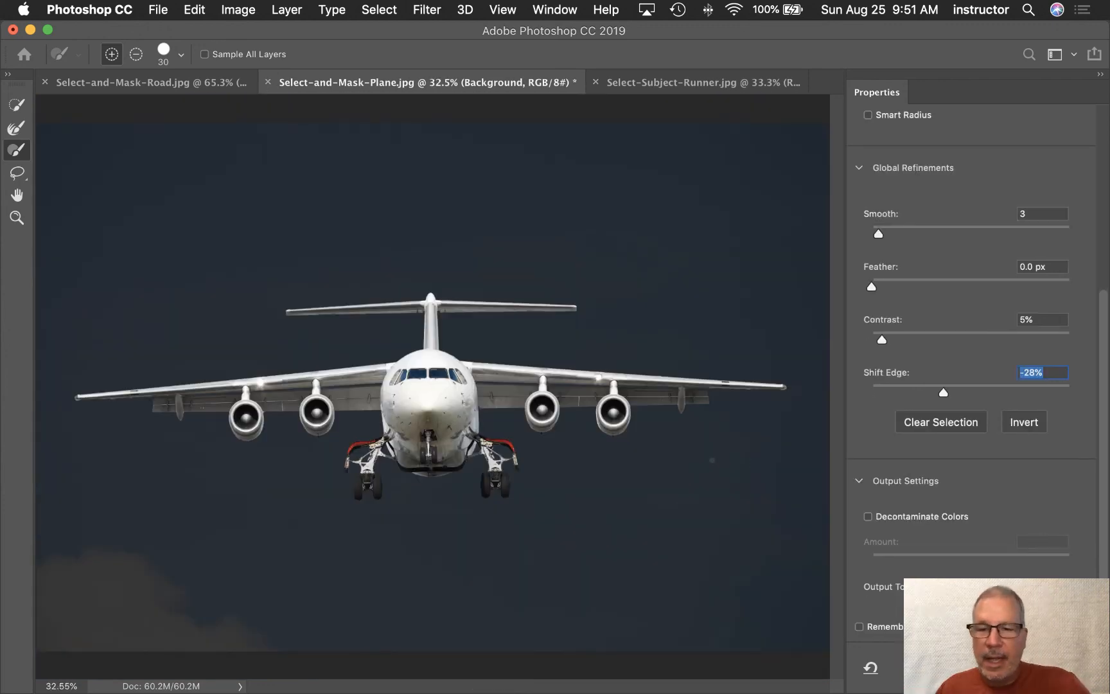
left_click(435, 312, "super")
left_click(435, 312, "super")
left_click(435, 312, "super")
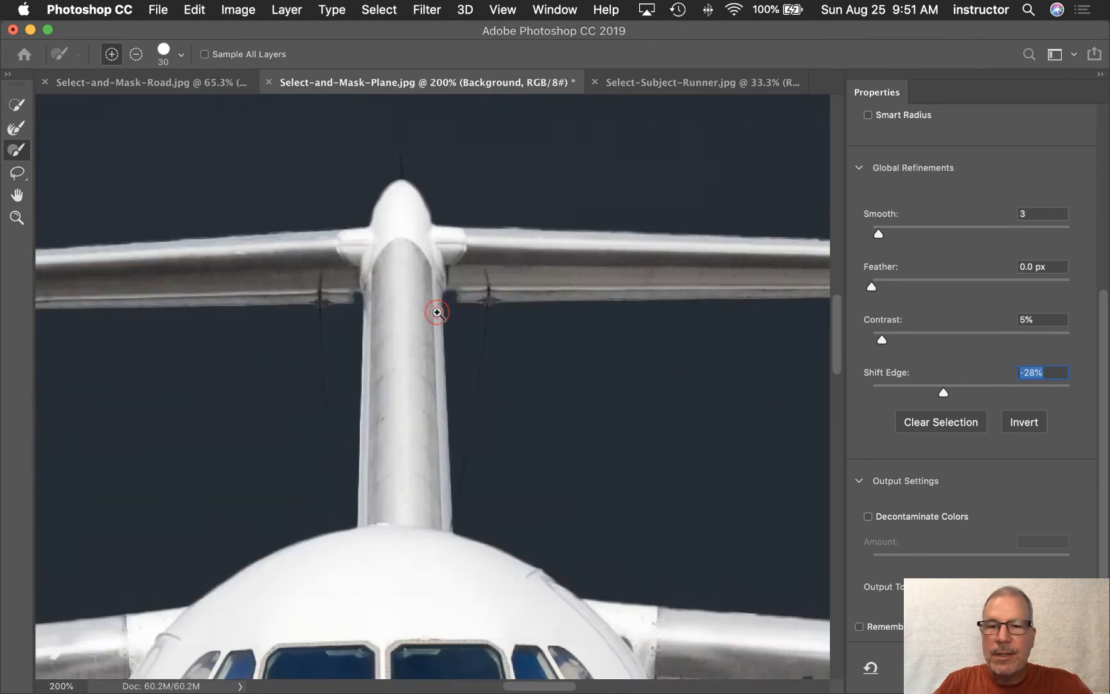
left_click(437, 312, "super")
left_click_drag(632, 332, 558, 337)
left_click_drag(686, 339, 402, 329)
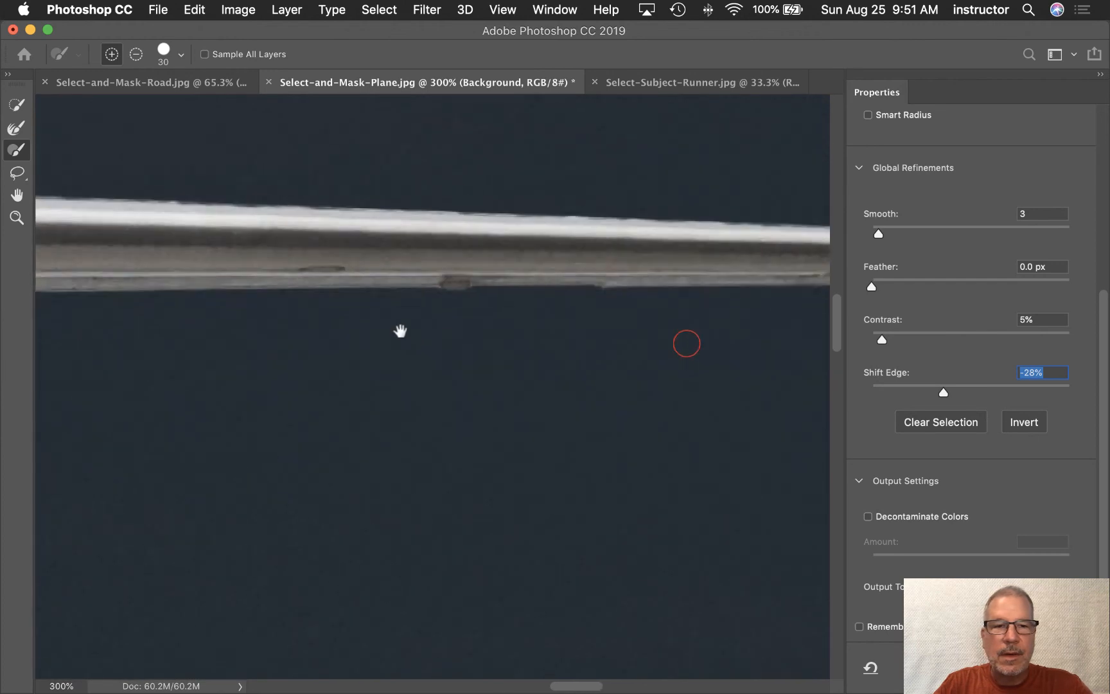
left_click_drag(441, 458, 414, 248)
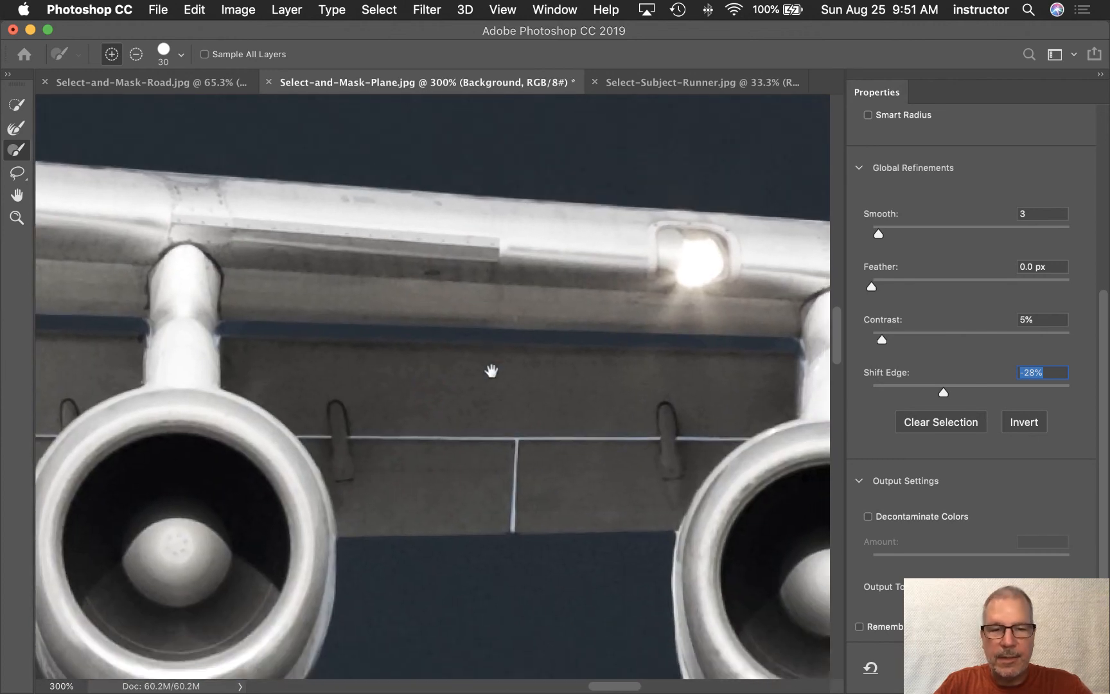
key("super+0")
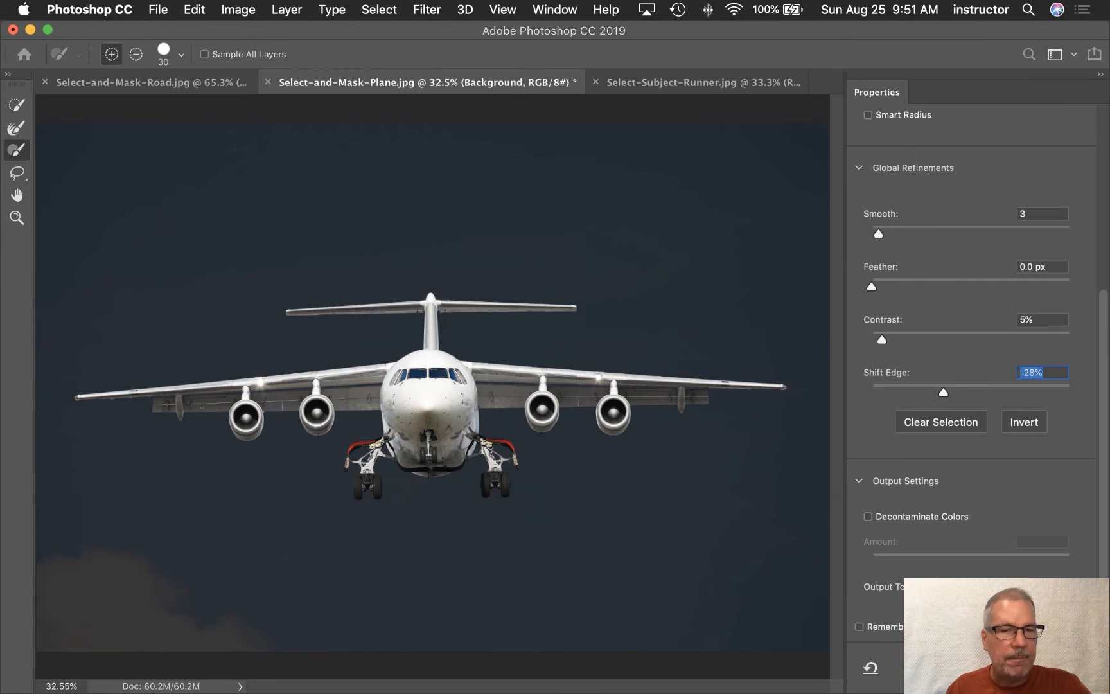
Output the selection as a new layer with a layer mask, and copy that layer into Select-and-Mask-Road.jpg.
key("Return")
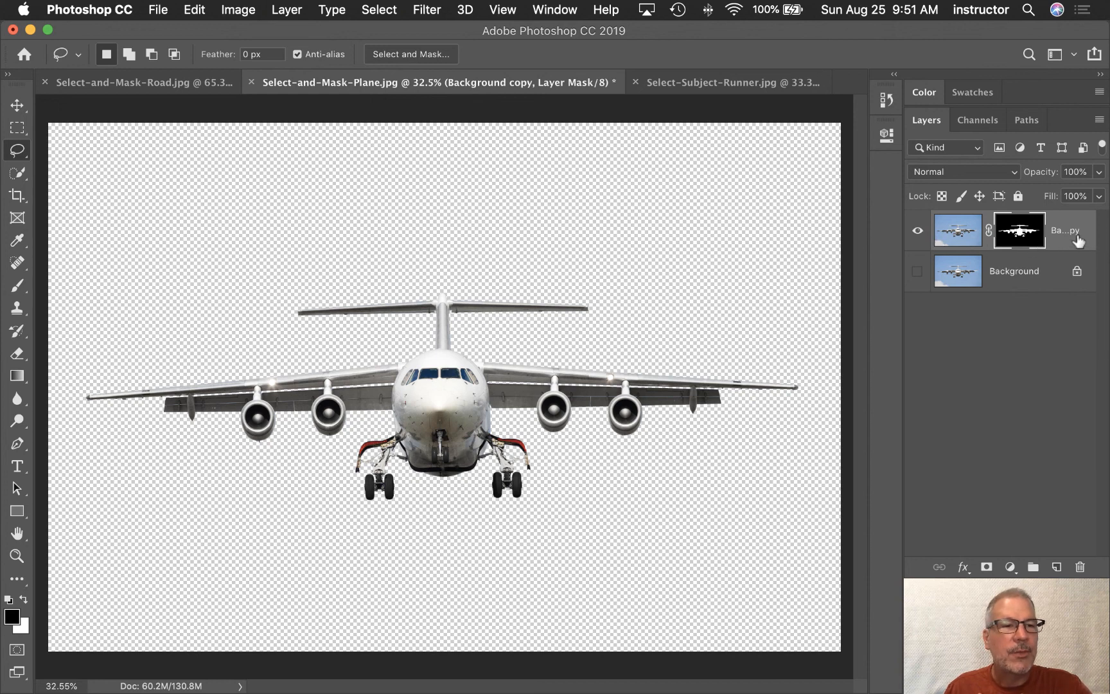
left_click_drag(1079, 242, 551, 415)
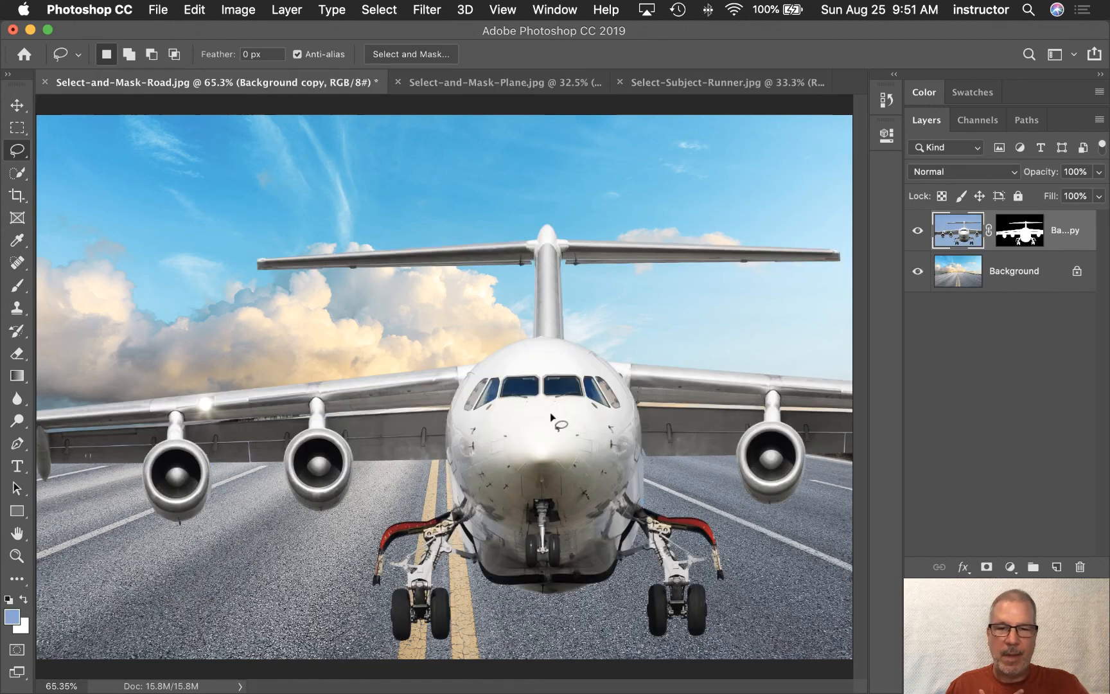
Move the airplane layer up so the fuselage is centered over the yellow road lines with its wheels just above the road.
left_click(16, 105)
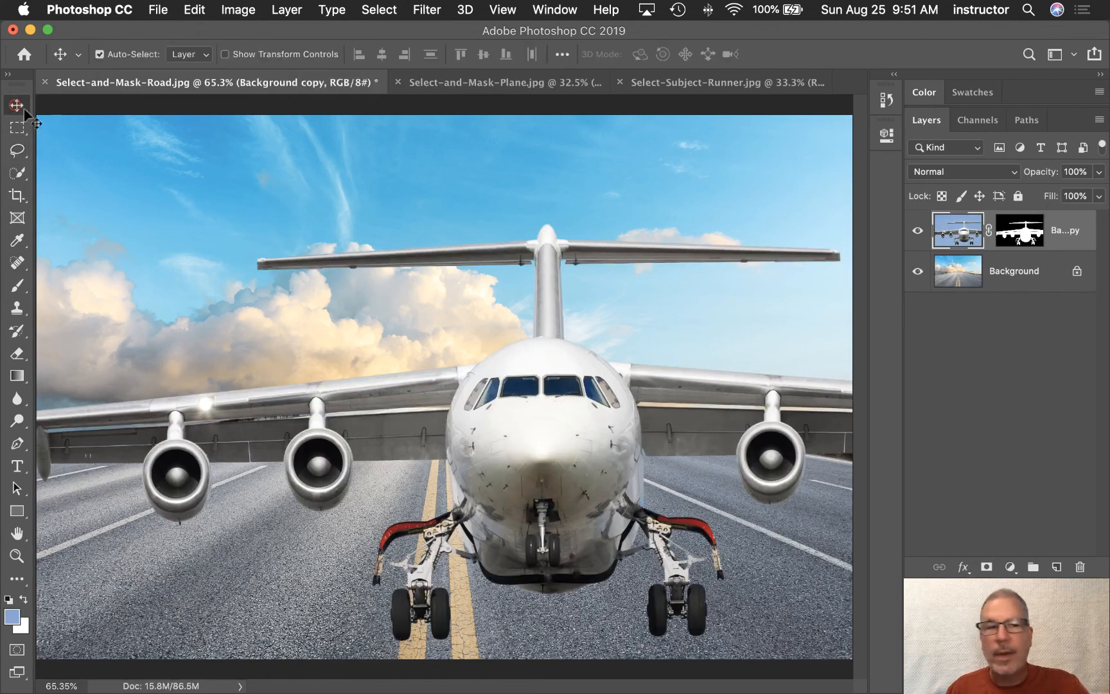
left_click_drag(563, 487, 463, 294)
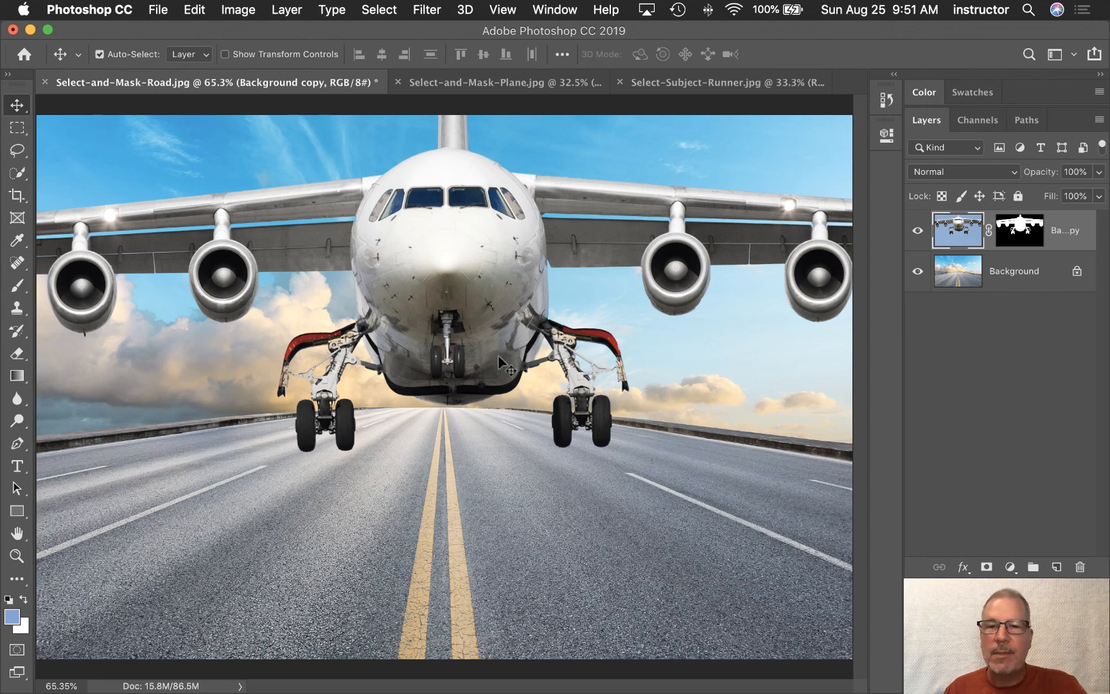
left_click_drag(467, 364, 462, 352)
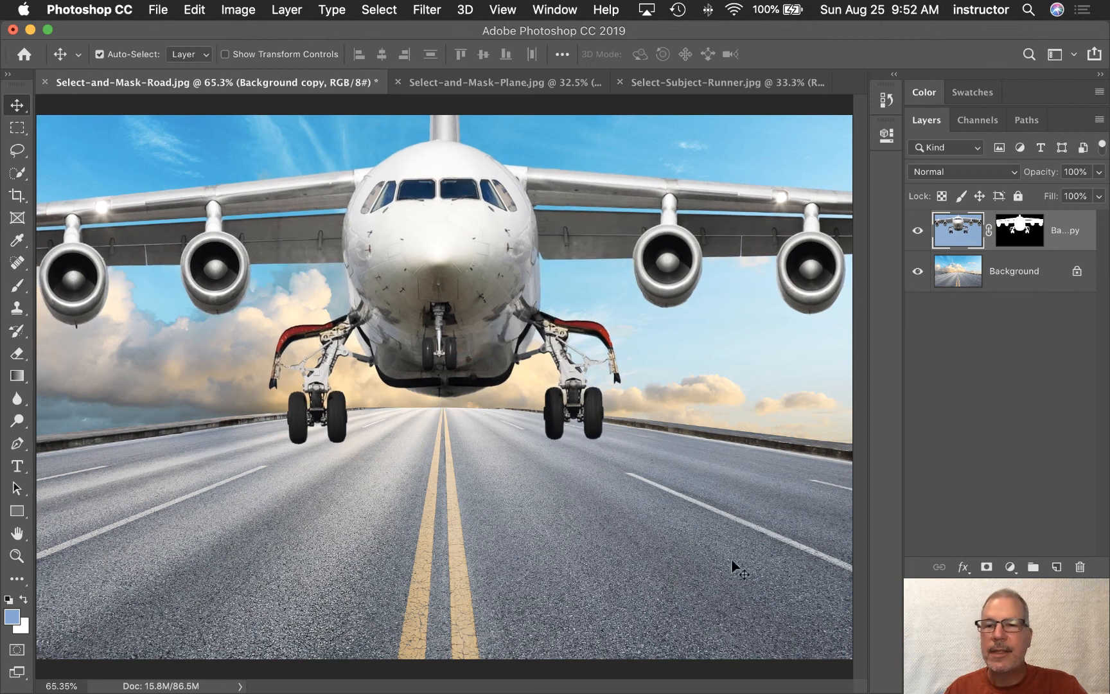